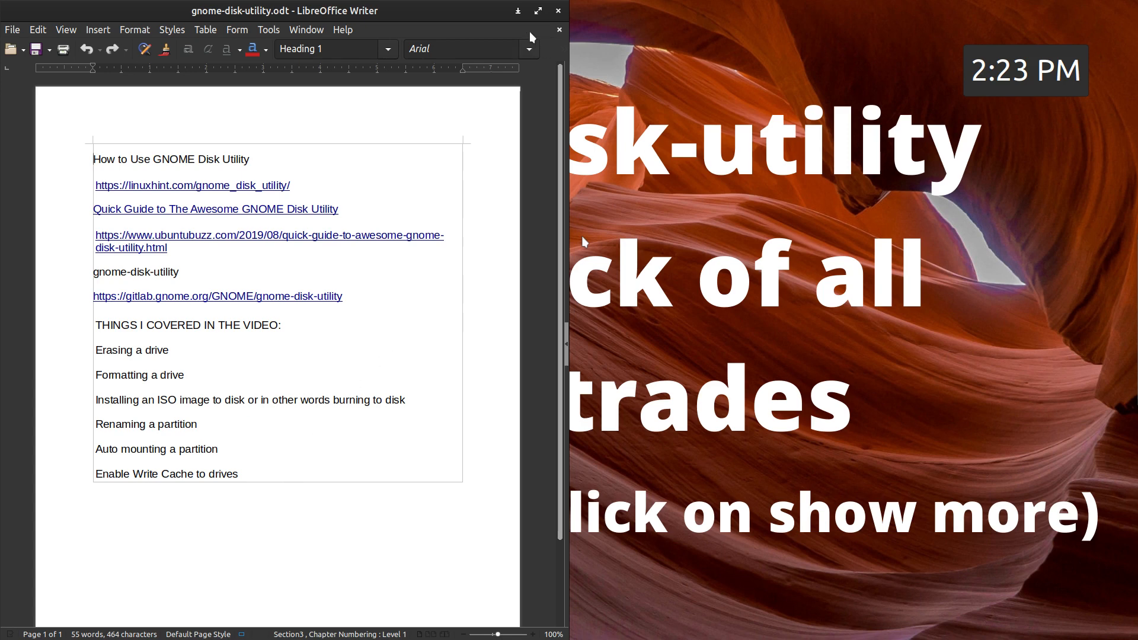
Close the gnome-disk-utility.odt notes and open the Desktop folder in the file manager's pane that shows the home folder
left_click(558, 12)
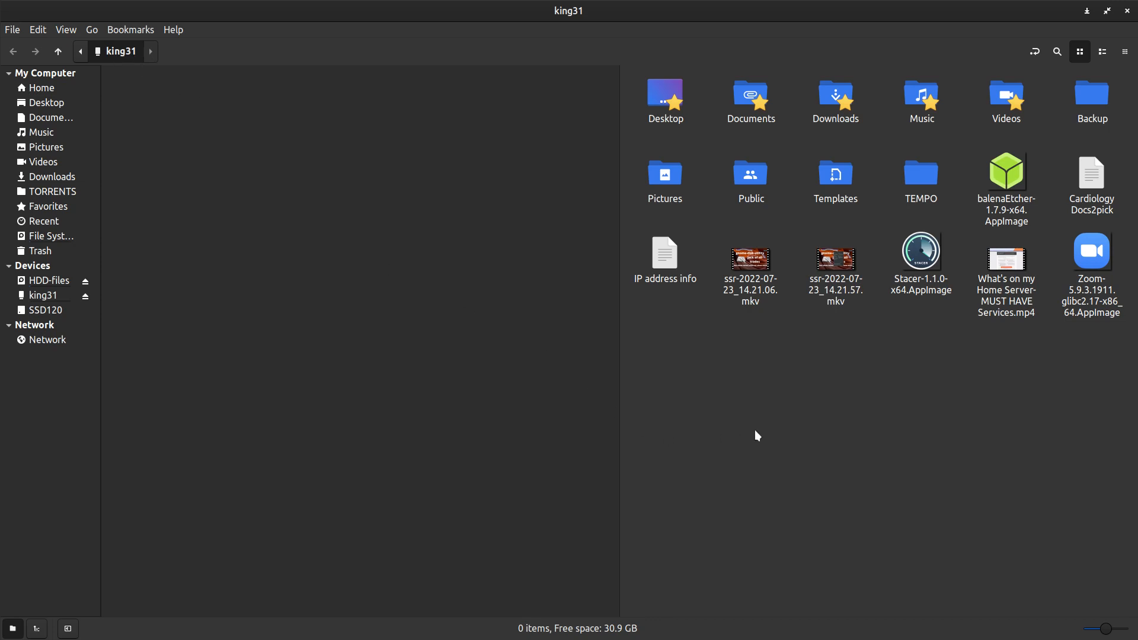
left_click(831, 418)
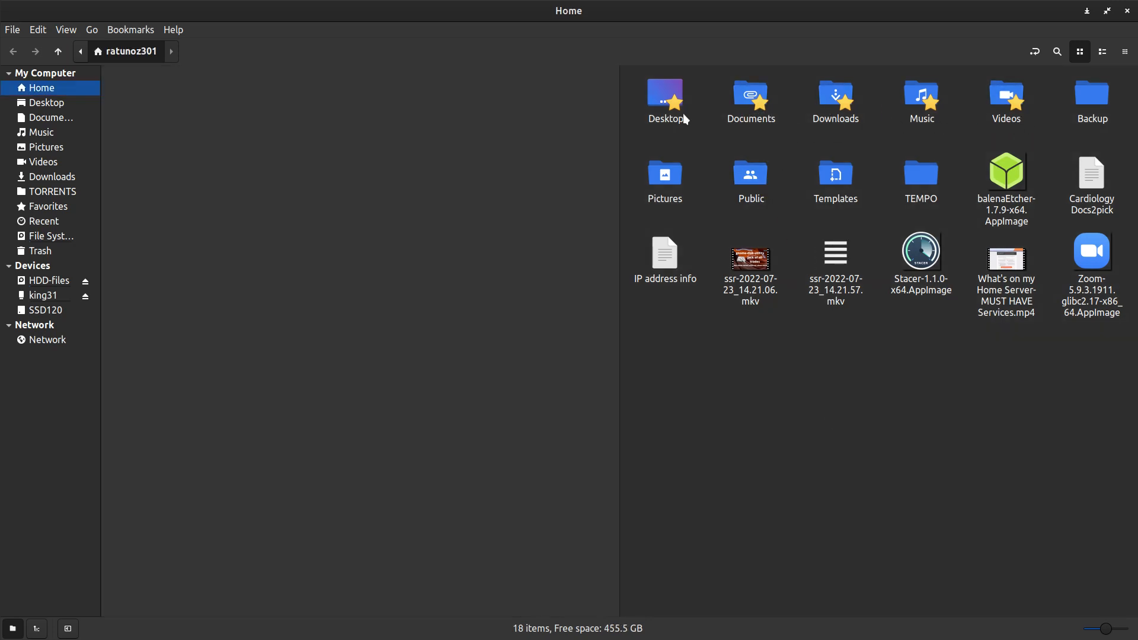
double_click(666, 113)
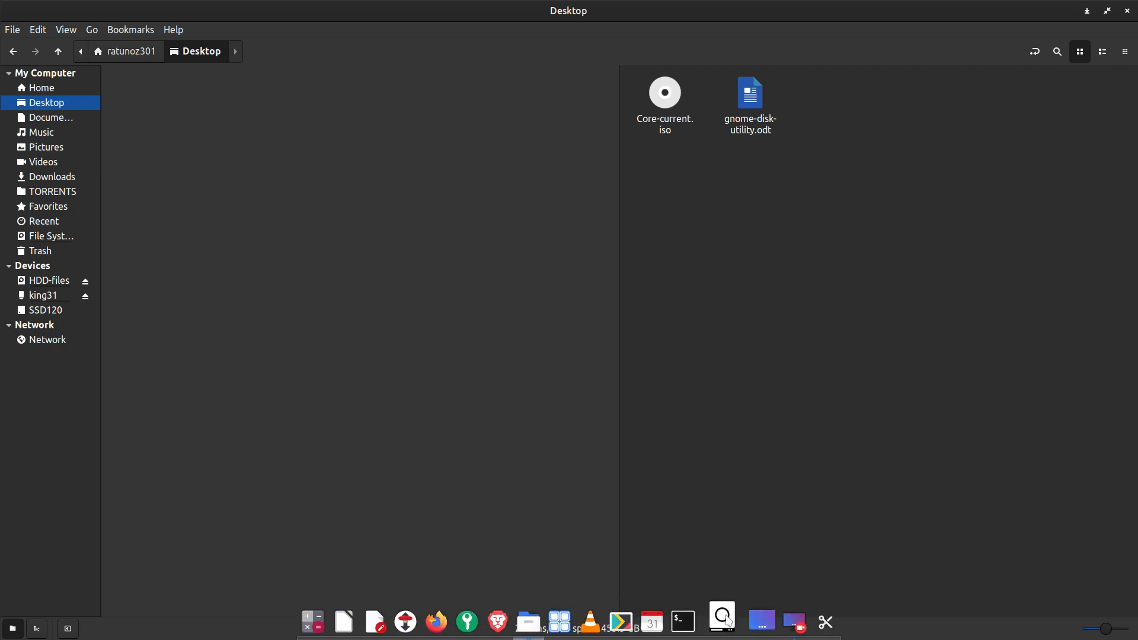
Switch to Disks and choose Core-current.iso from the Desktop as the disk image to restore to the 31 GB Thumb Drive
left_click(723, 619)
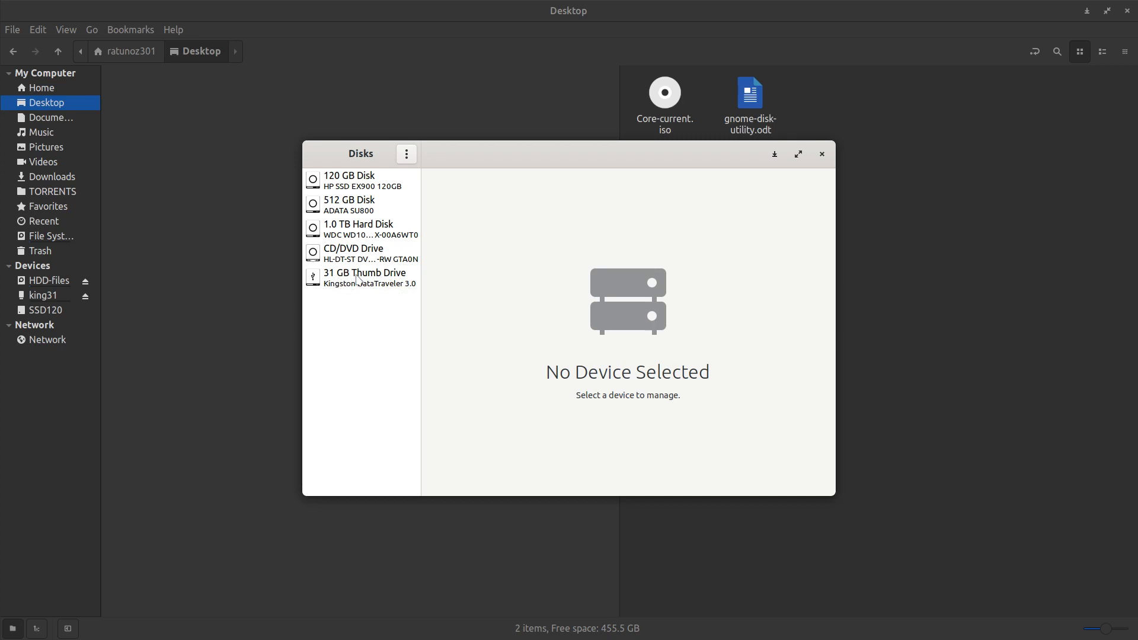
left_click(358, 281)
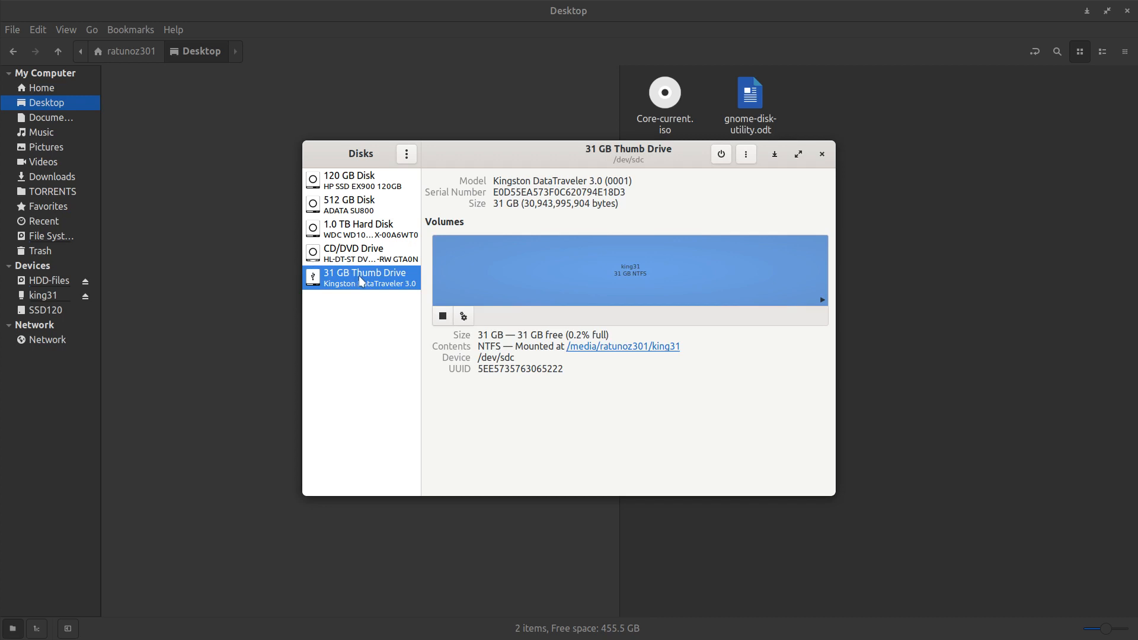
left_click(746, 157)
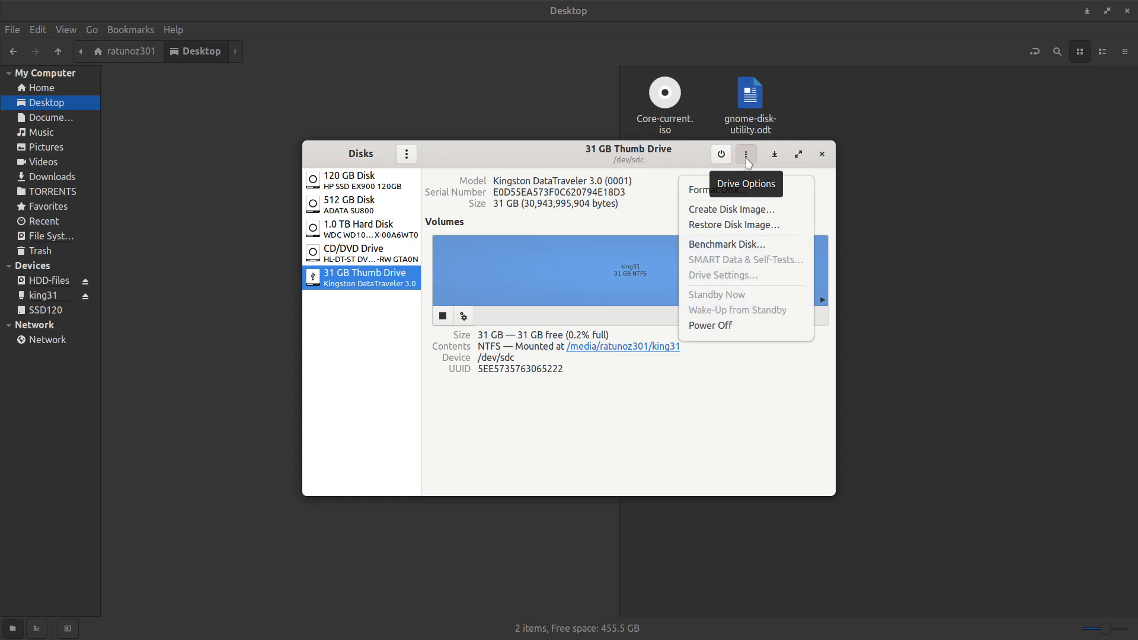
left_click(720, 230)
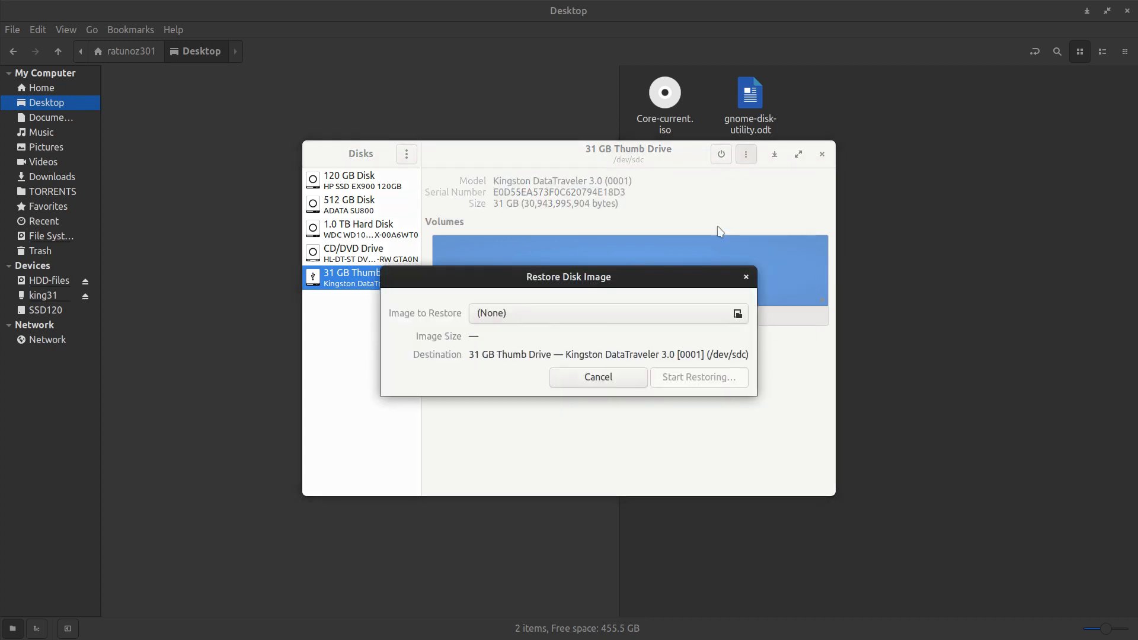
left_click(680, 316)
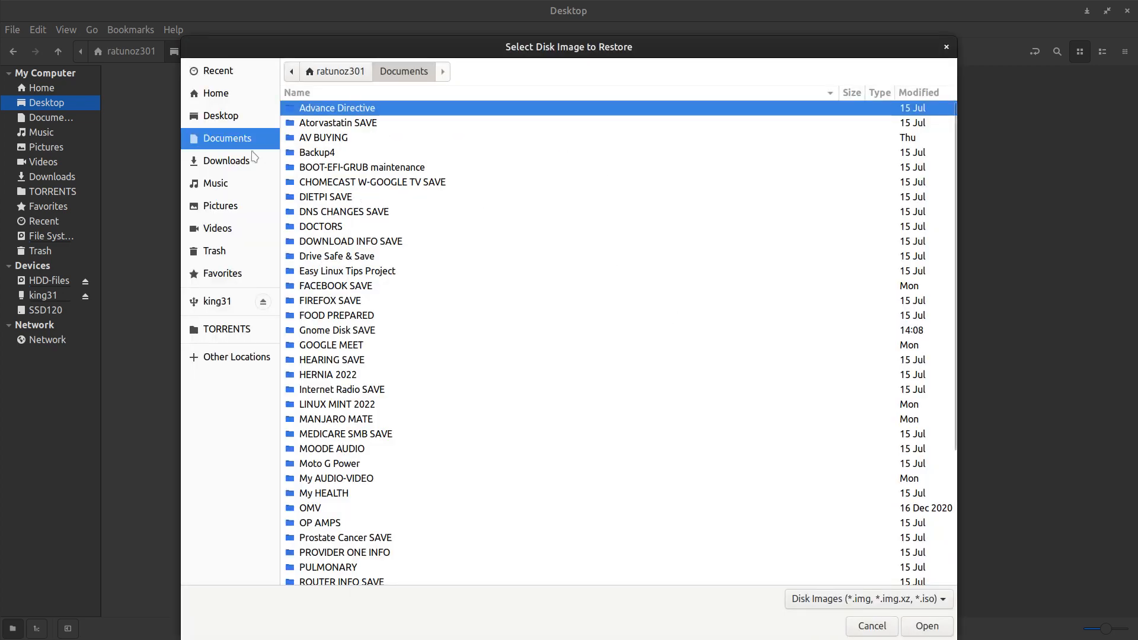
left_click(232, 117)
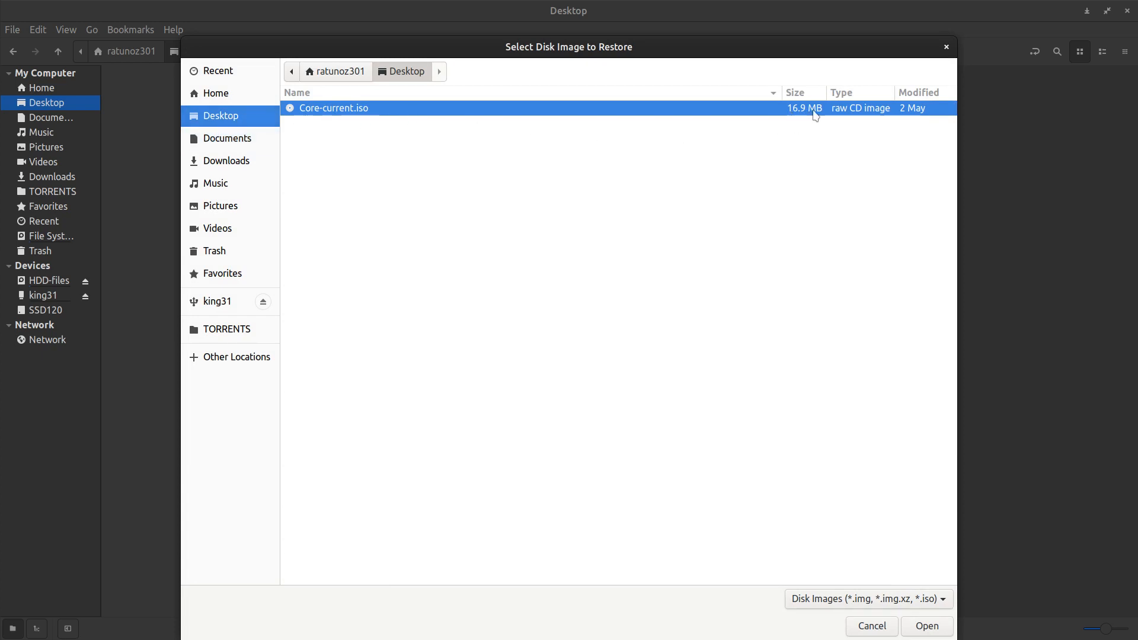
left_click(923, 626)
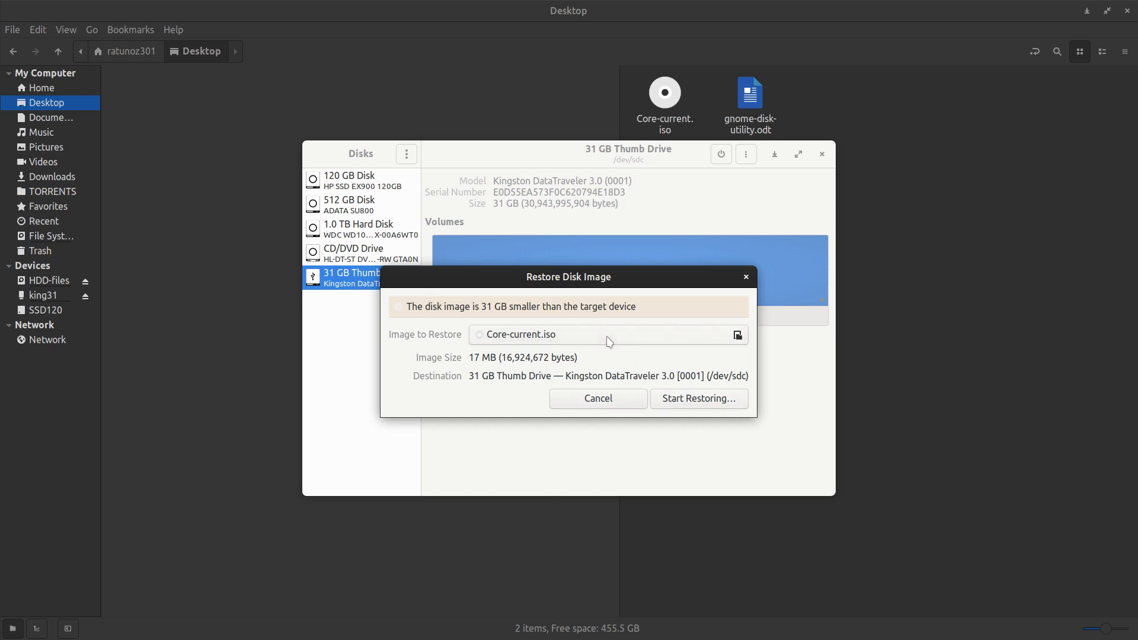
Start restoring the chosen image to the thumb drive, confirm the overwrite, and authenticate with the account password
left_click(695, 401)
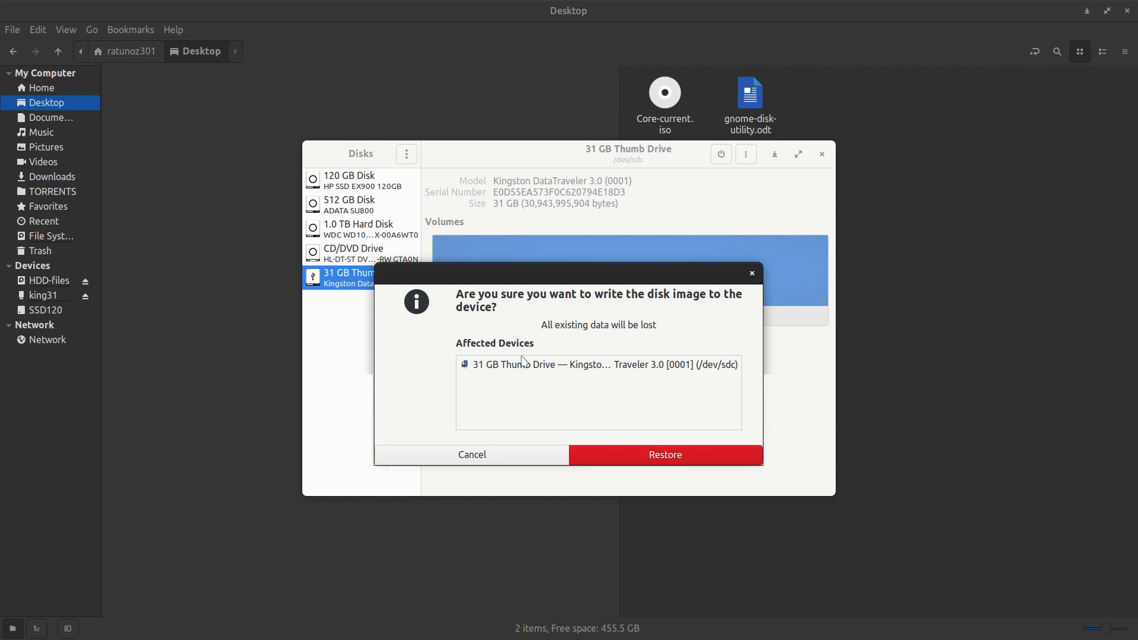
left_click(679, 460)
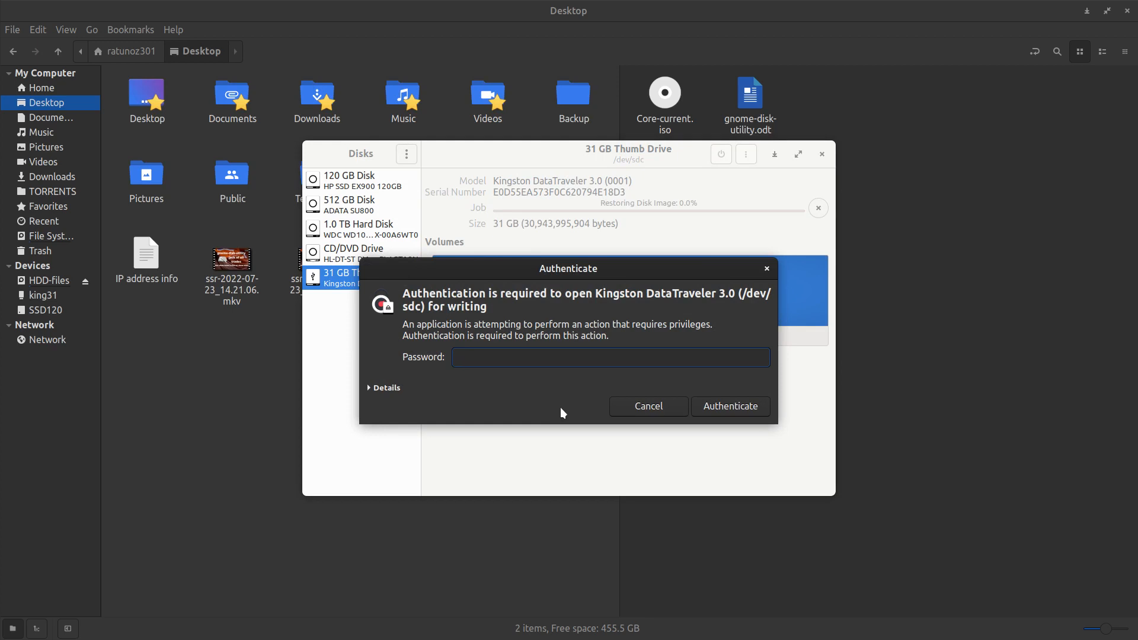
type("•••••••••")
key("Return")
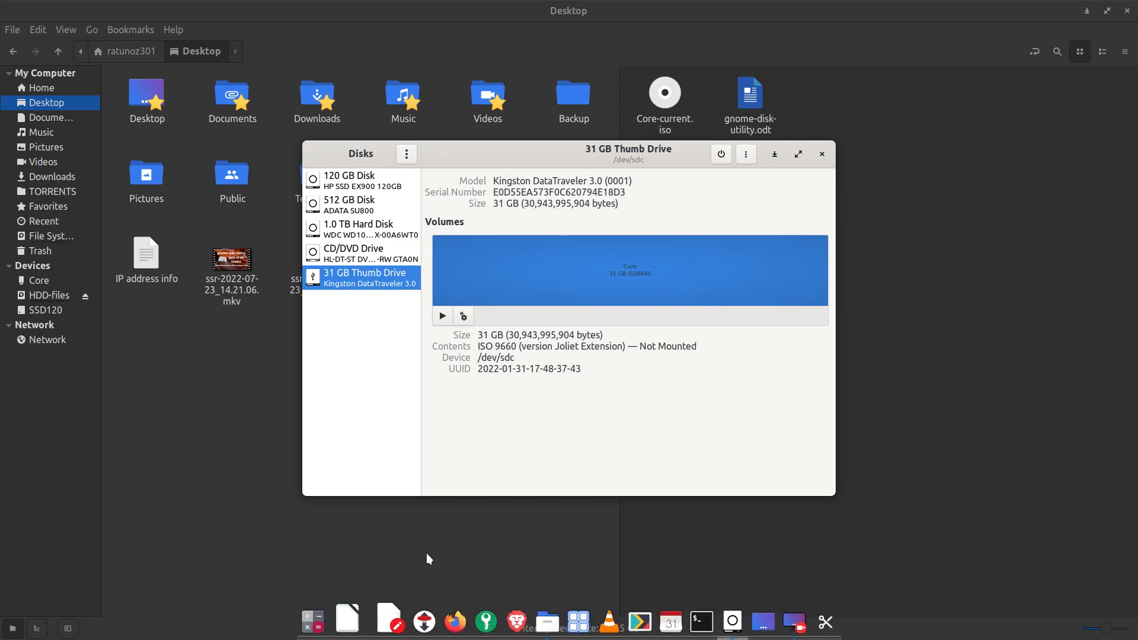
Close the file manager, open gnome-disk-utility.odt from the desktop, and move the Disks window clear of the notes
left_click(1128, 10)
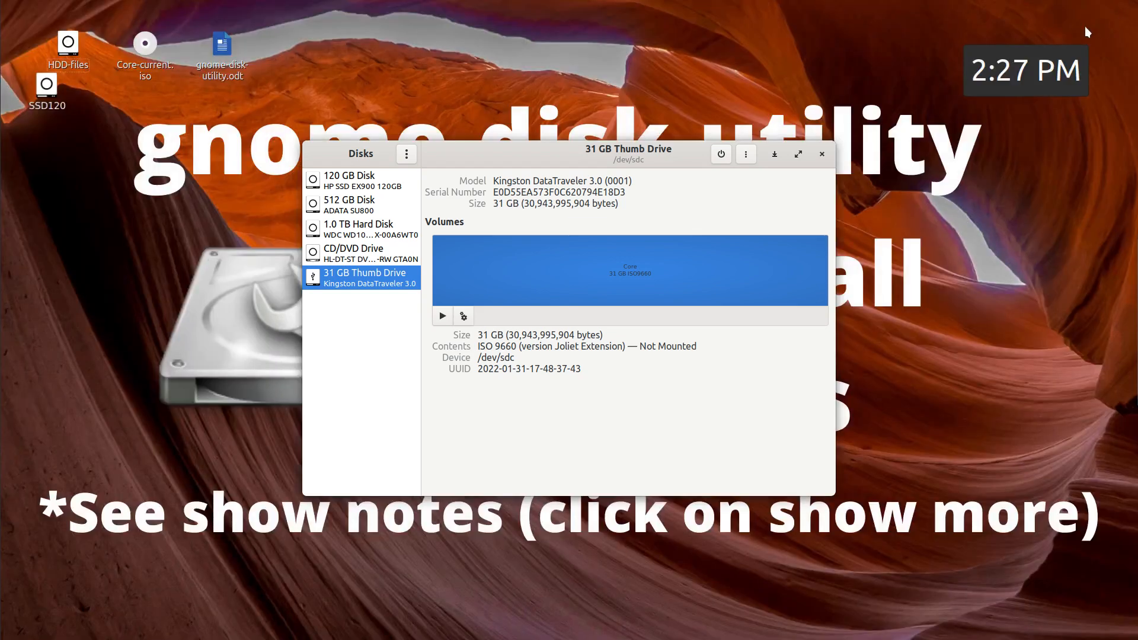
mouse_move(496, 638)
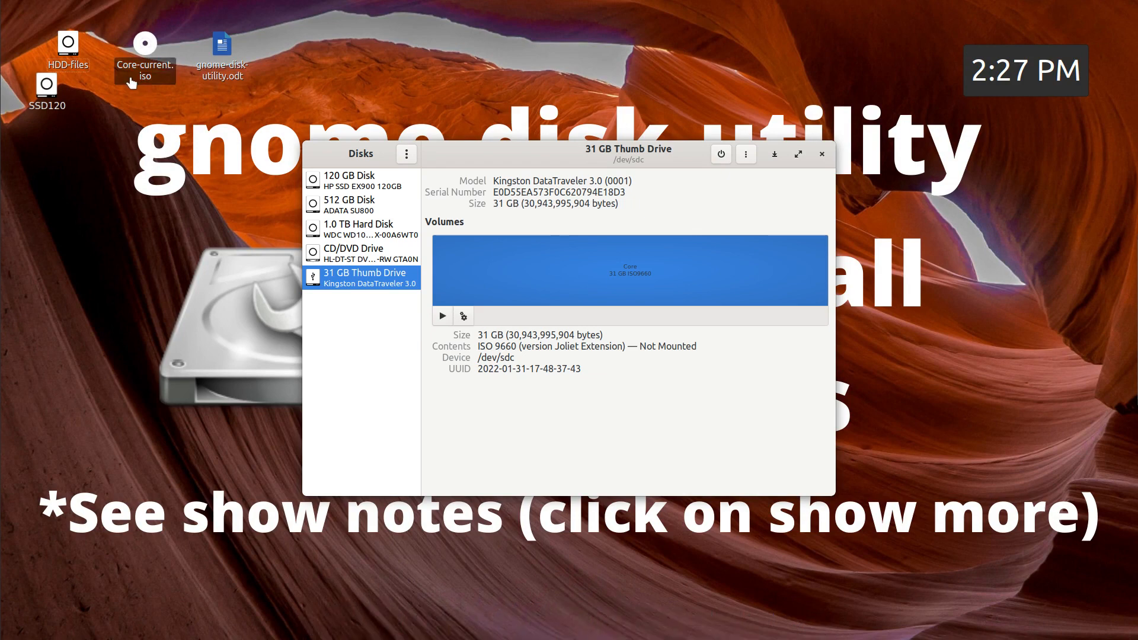
double_click(234, 71)
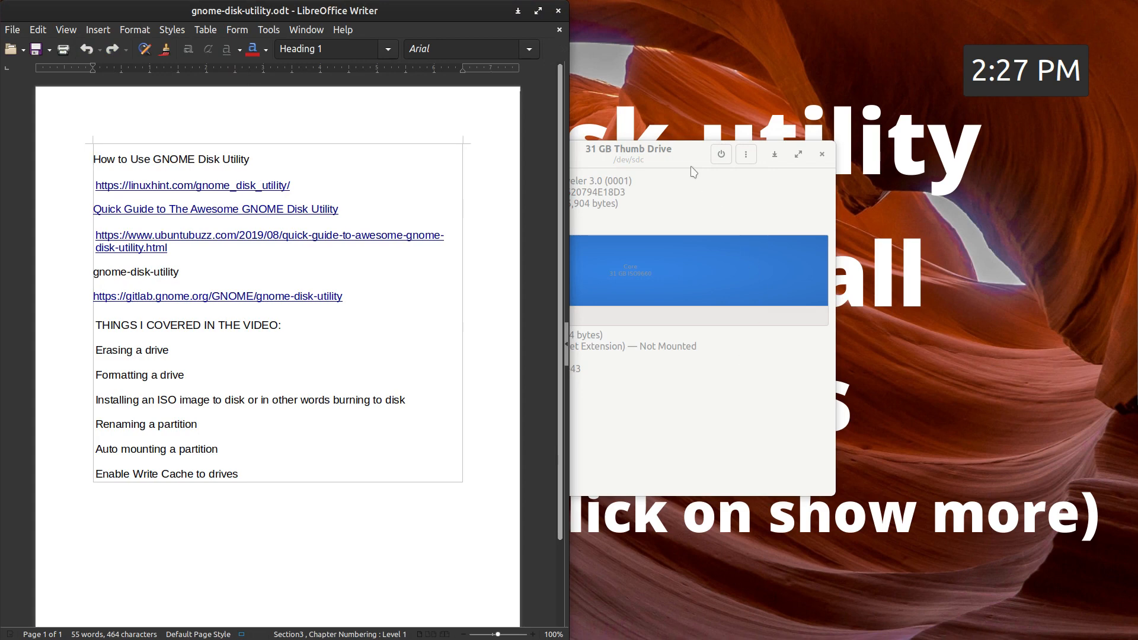
left_click_drag(694, 159, 867, 167)
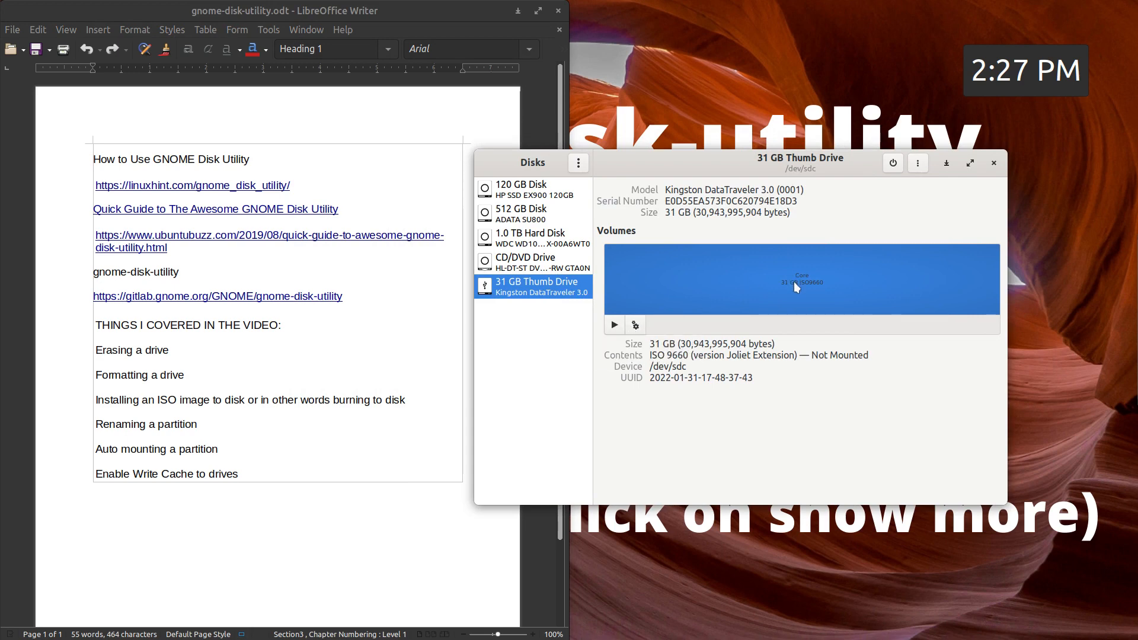
Format the 31 GB Thumb Drive with the quick erase option and MBR / DOS partitioning
left_click(918, 166)
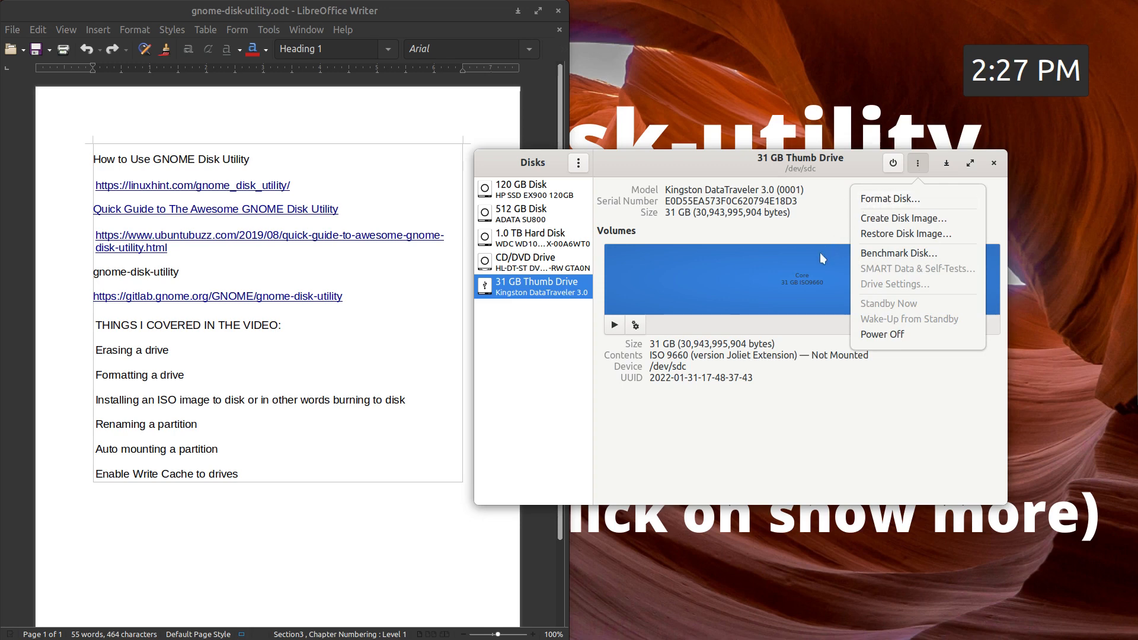
left_click(887, 205)
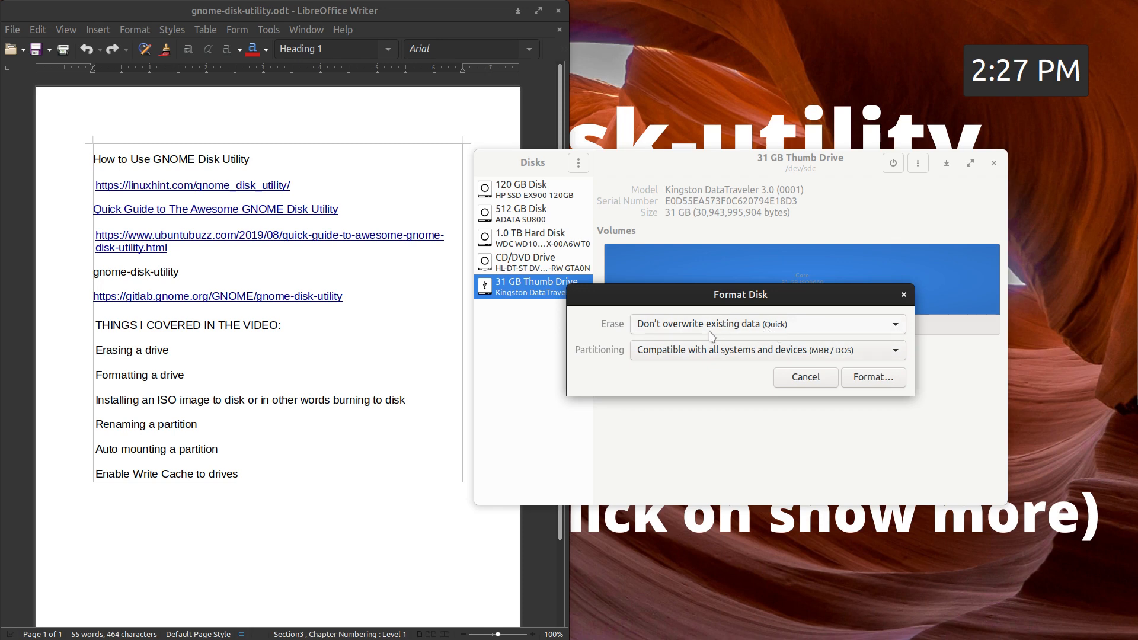
left_click(866, 381)
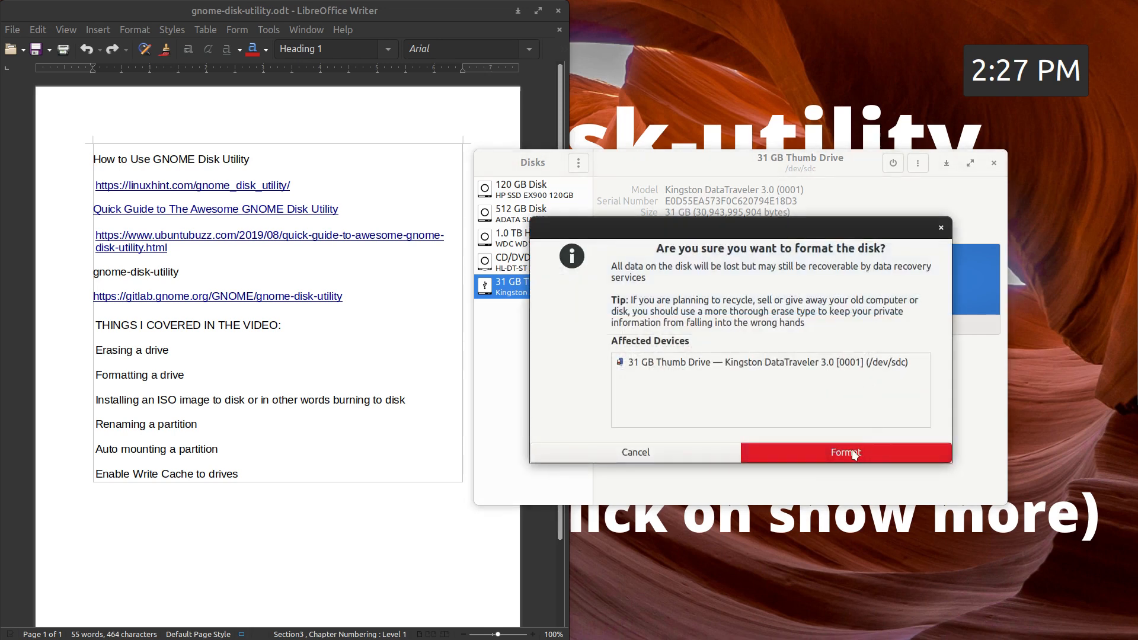
left_click(848, 452)
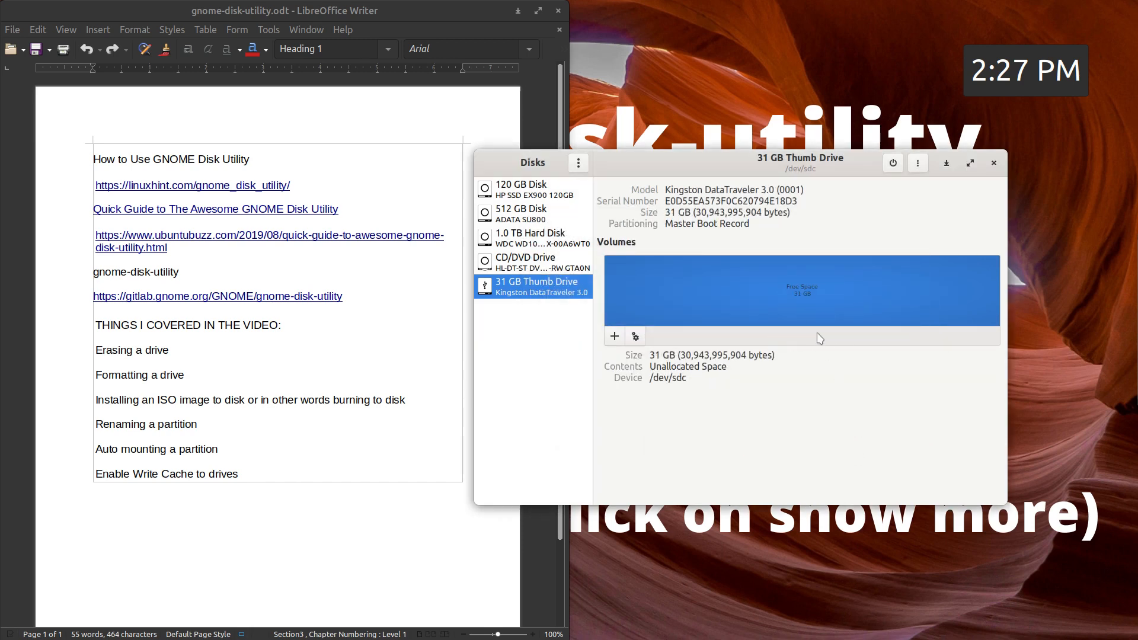
Create a 30.9 GB NTFS partition named king31 in the thumb drive's free space, without overwriting existing data
left_click(636, 337)
left_click(634, 322)
left_click(616, 336)
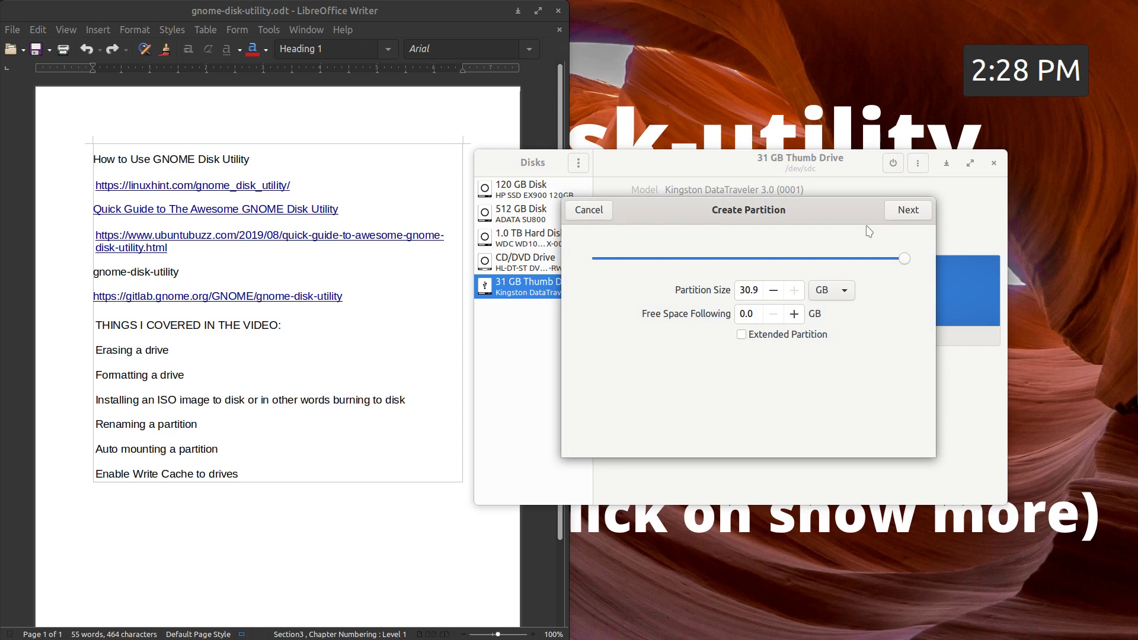
left_click(912, 219)
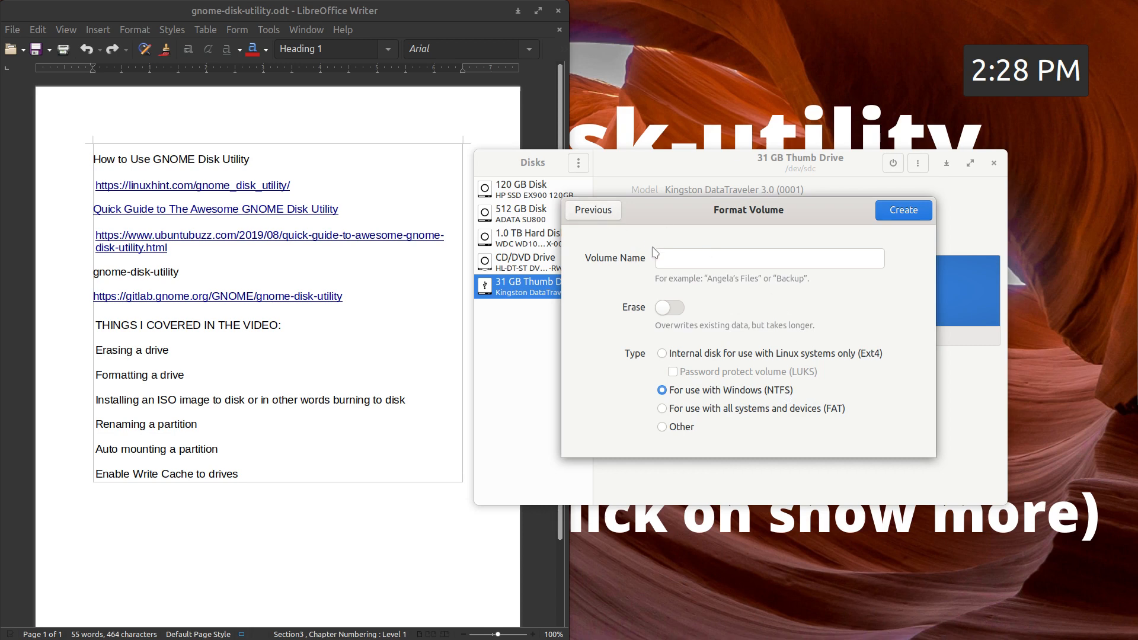
left_click_drag(676, 211, 709, 287)
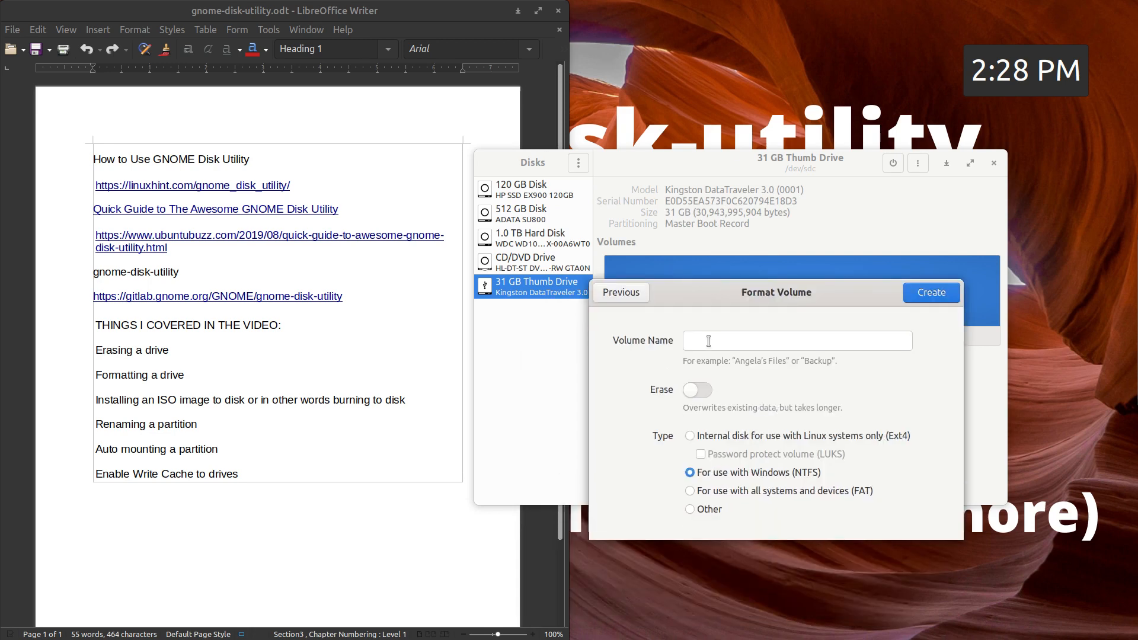
left_click(708, 341)
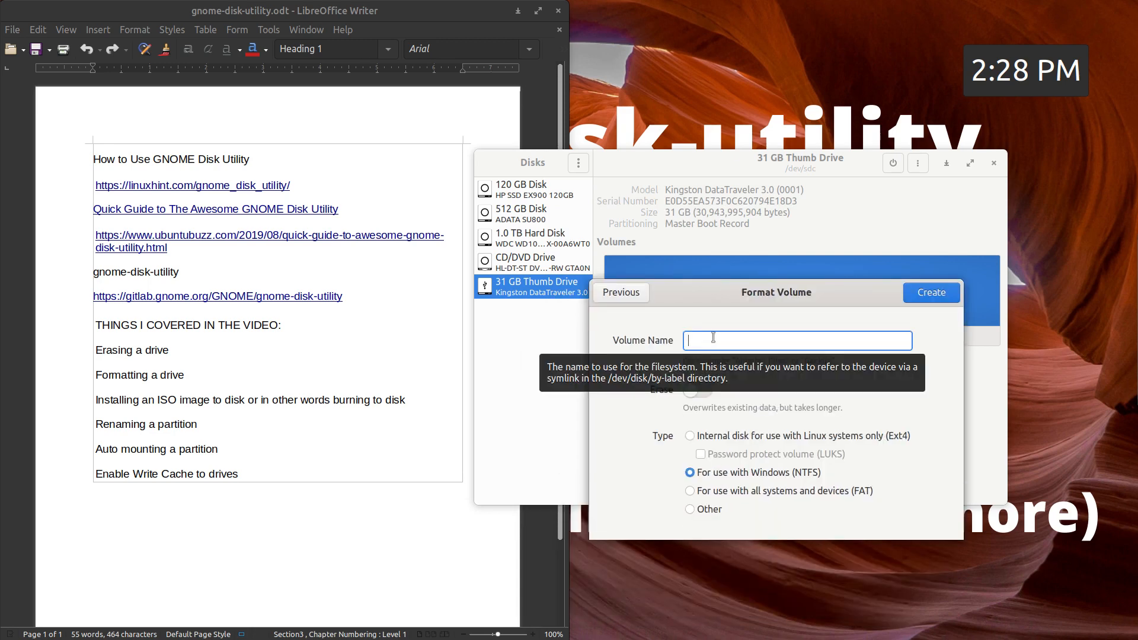
type("kin")
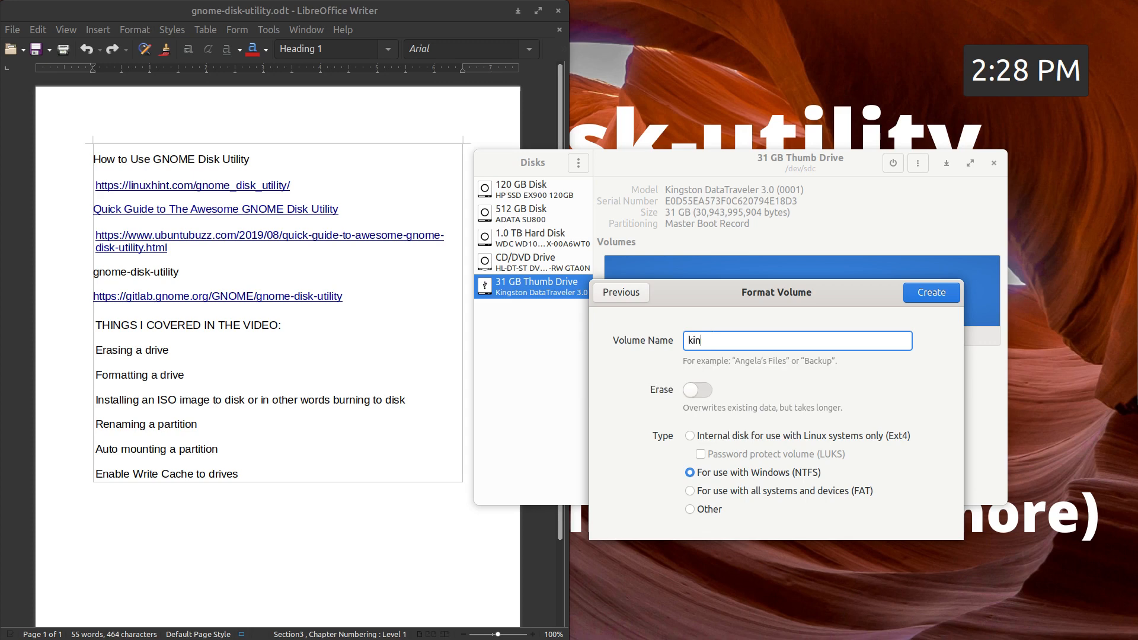
type("g31")
left_click_drag(844, 295, 856, 311)
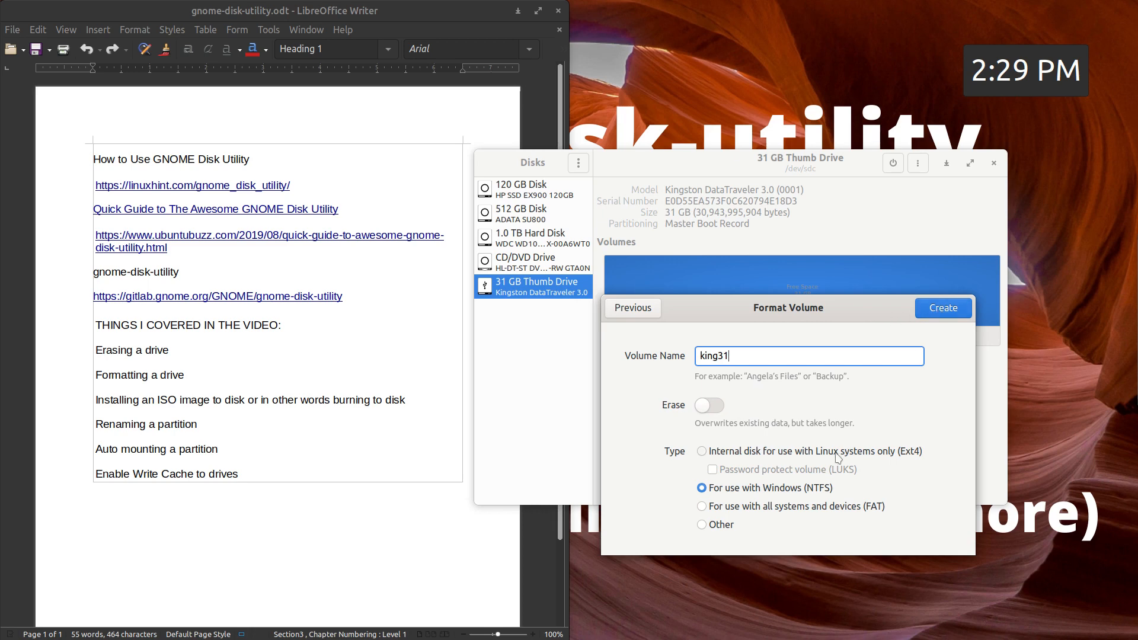
left_click(943, 307)
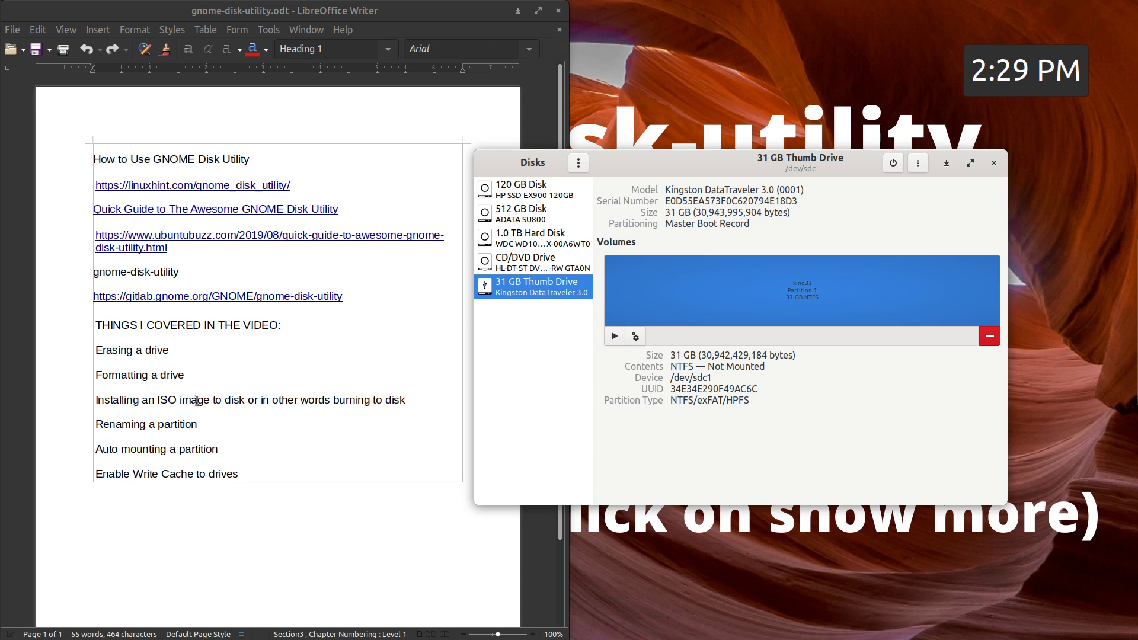
Change the filesystem label of the thumb drive's partition to "trying"
left_click(634, 337)
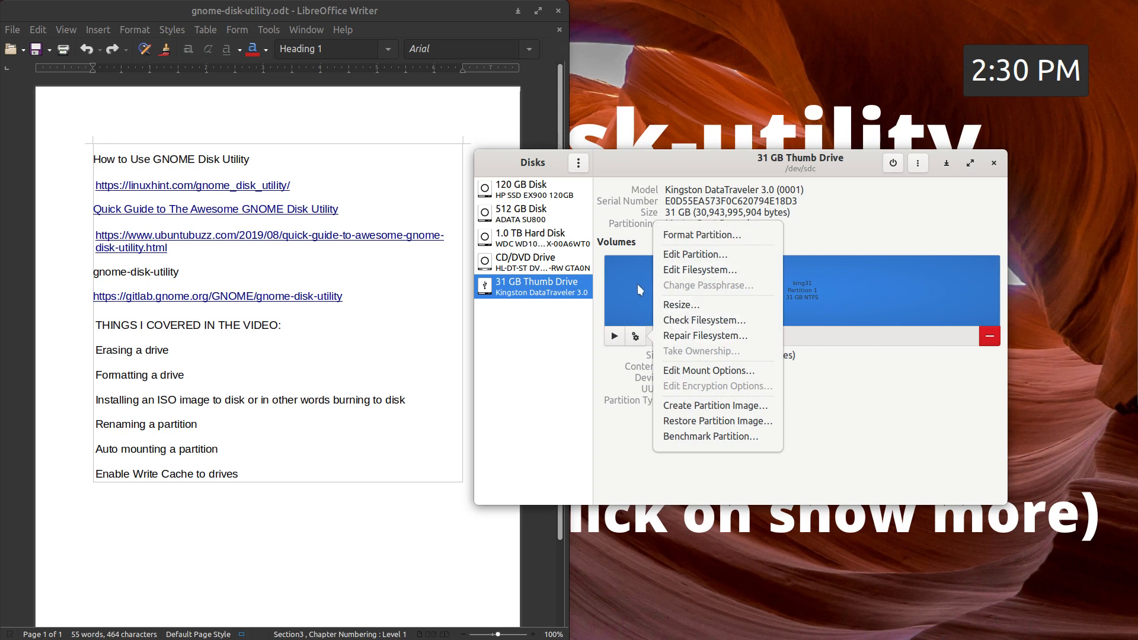
left_click(680, 271)
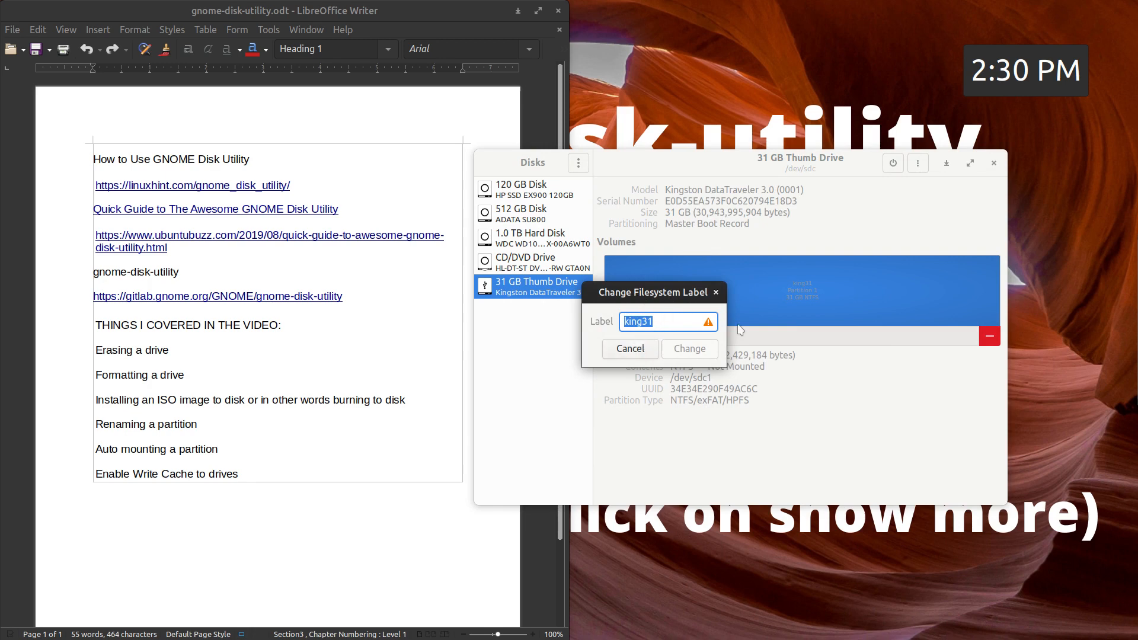
mouse_move(708, 324)
type("try")
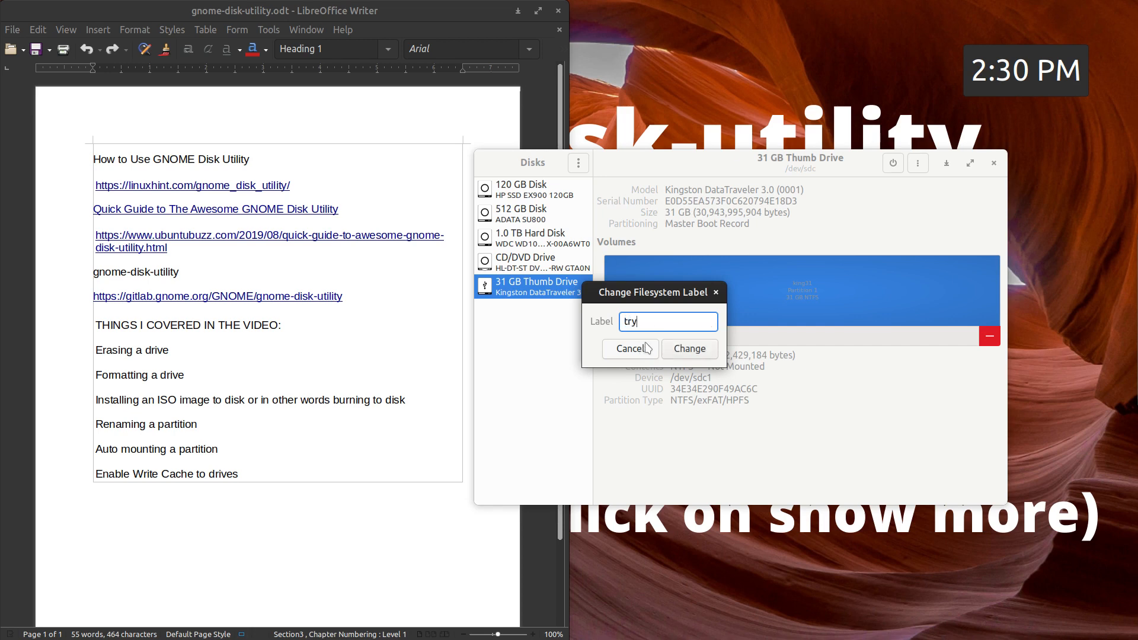
type("ing")
left_click(674, 343)
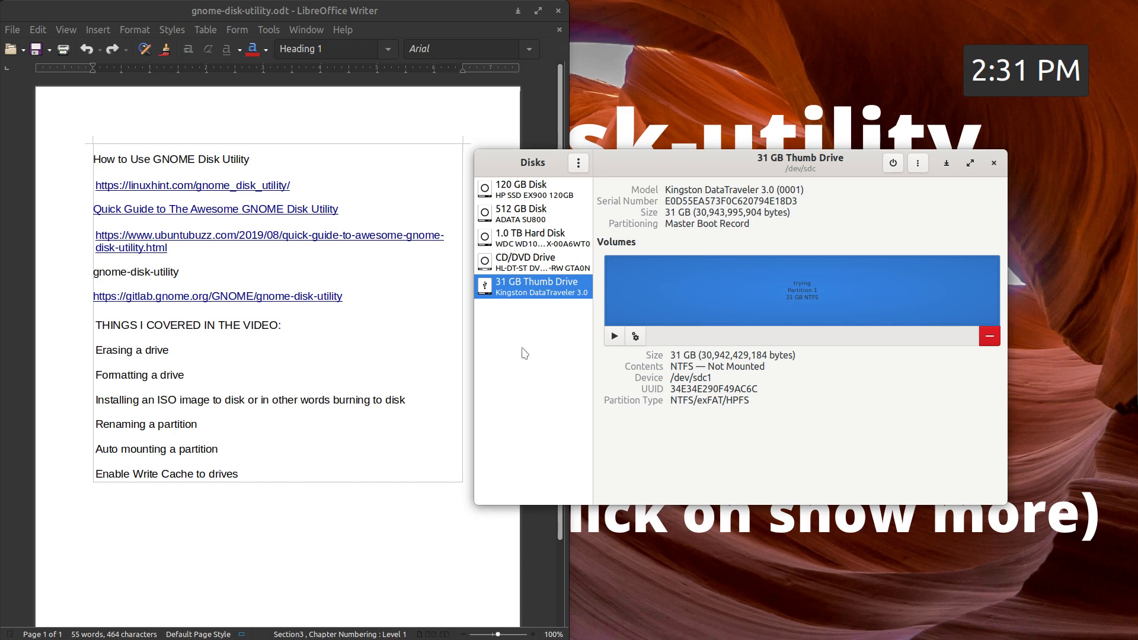
Compare the volume details of the 1.0 TB Hard Disk and the 512 GB Disk, ending on the 1.0 TB Hard Disk
left_click(529, 238)
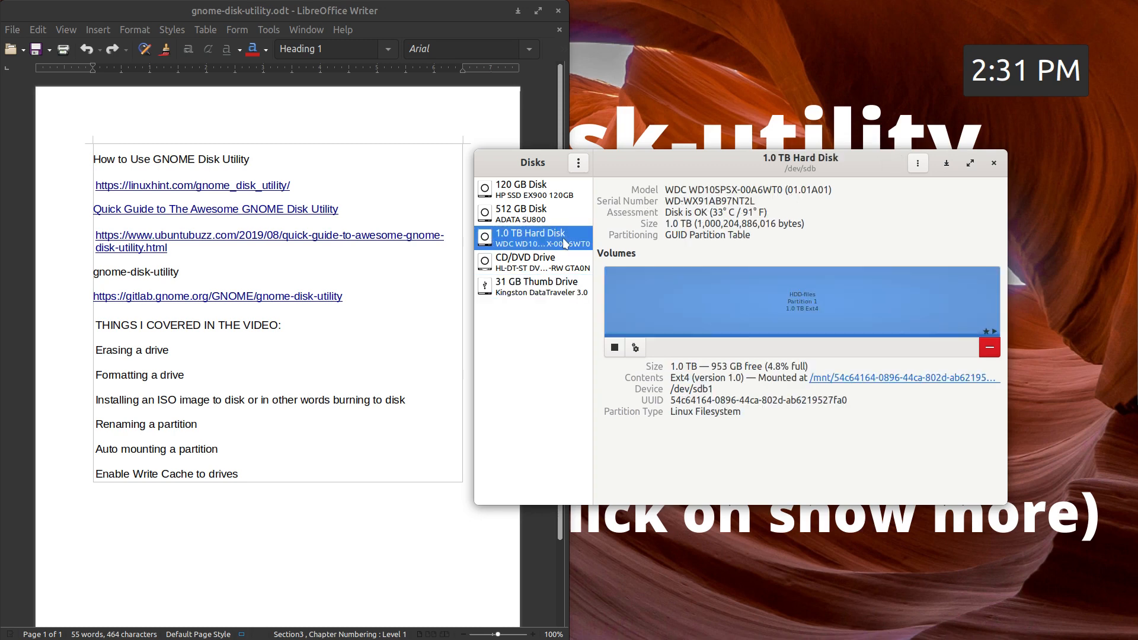
left_click(531, 218)
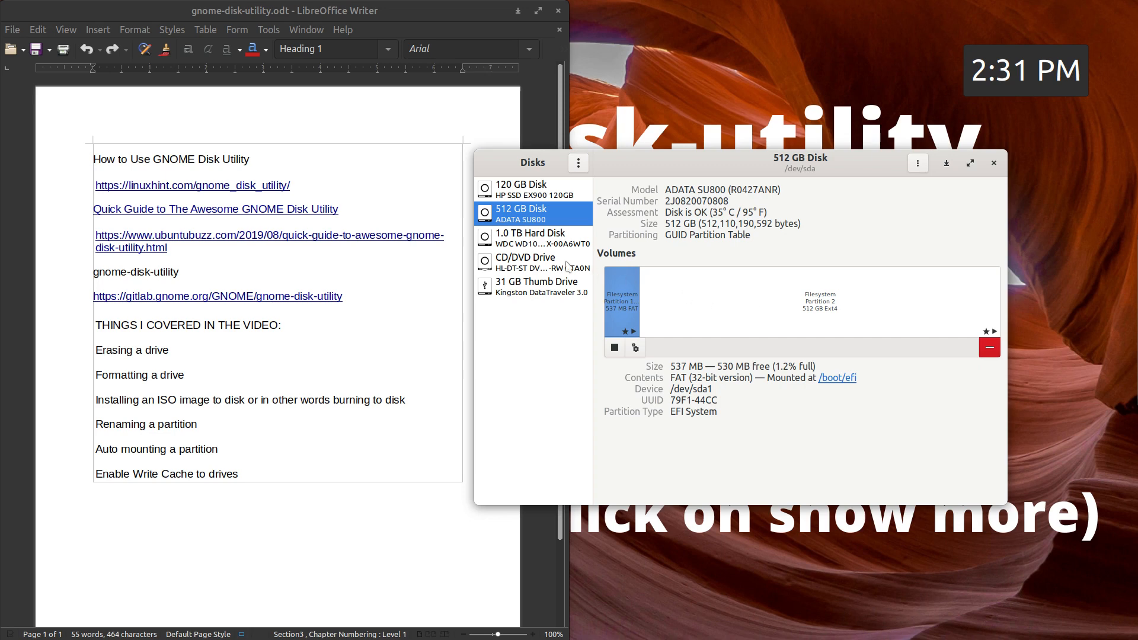
left_click(543, 236)
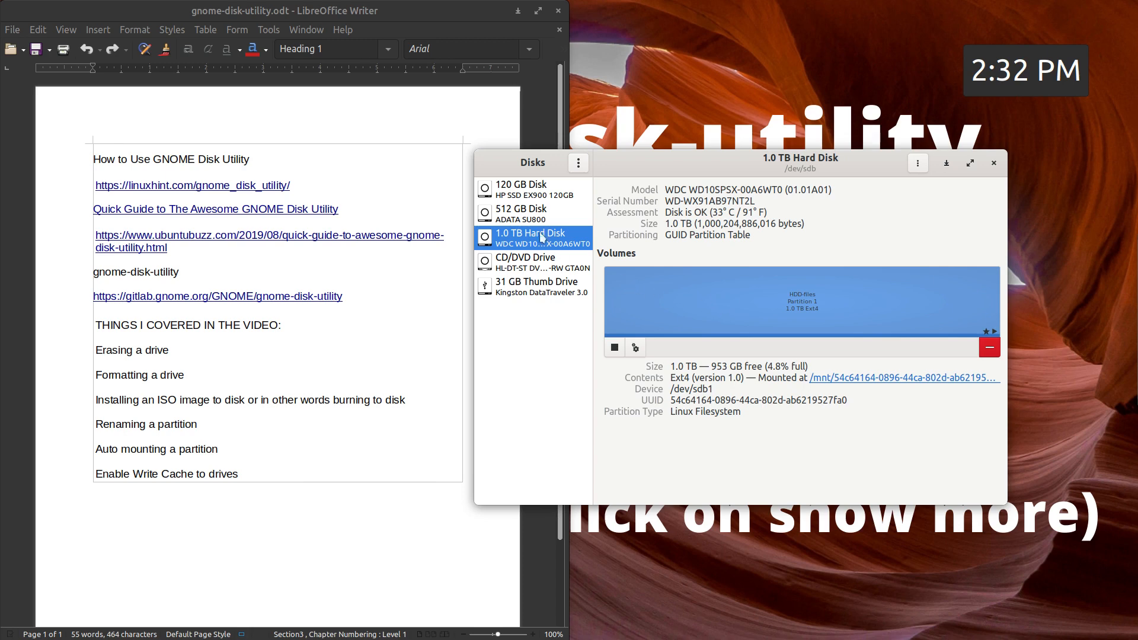
Review the standby timeout settings in the 1.0 TB Hard Disk's drive settings and leave them without applying changes
left_click(531, 215)
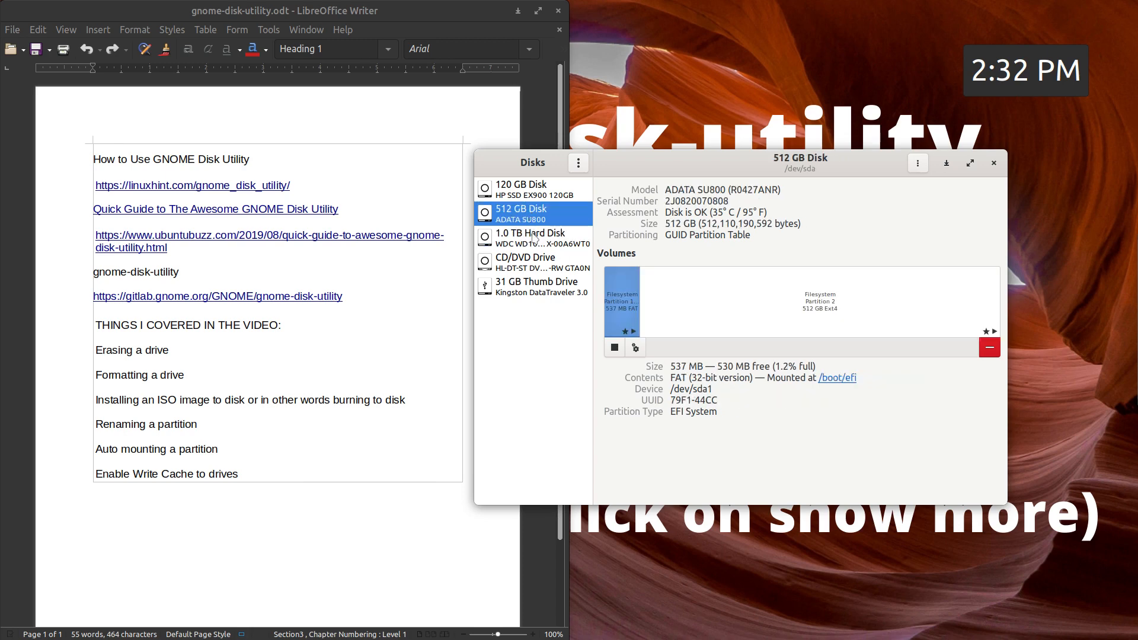
left_click(534, 238)
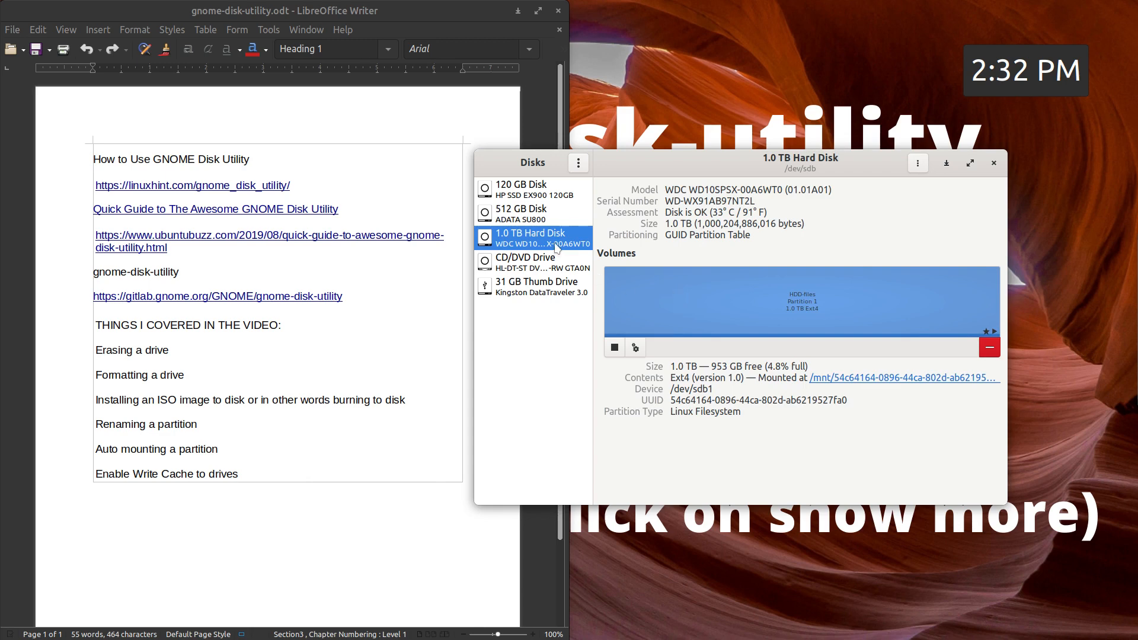
left_click(920, 166)
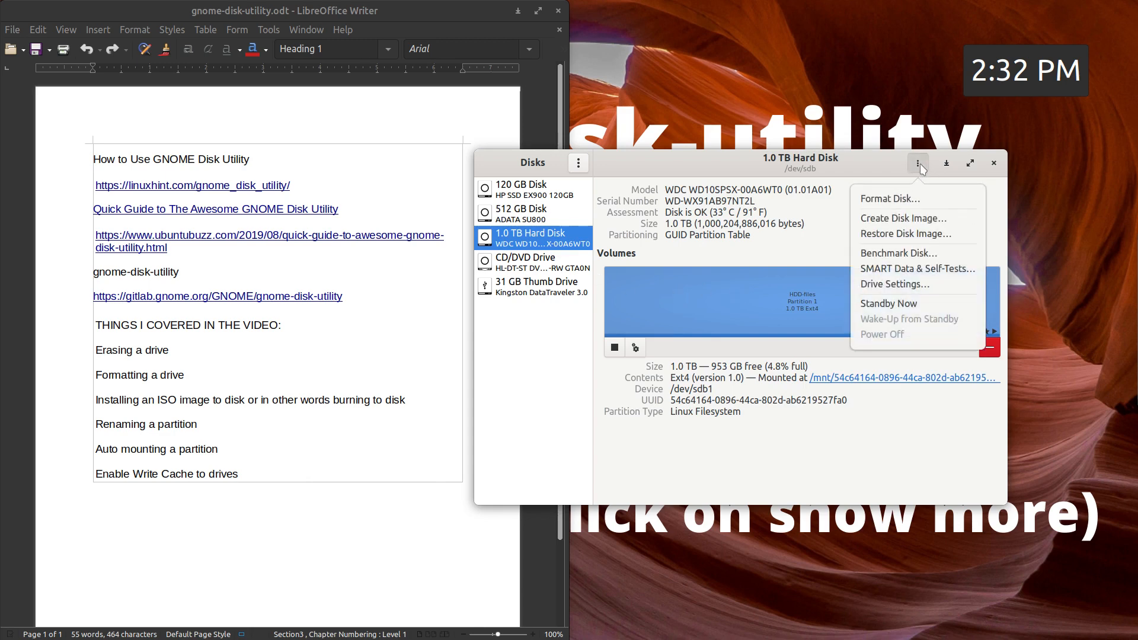
left_click(897, 285)
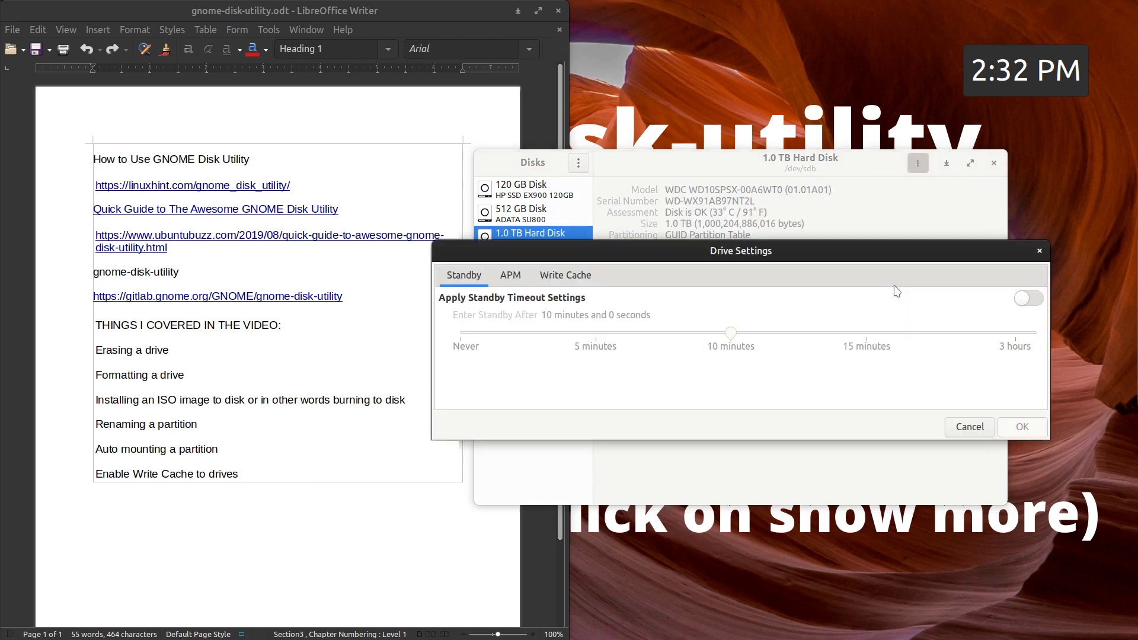
left_click(970, 428)
left_click(922, 168)
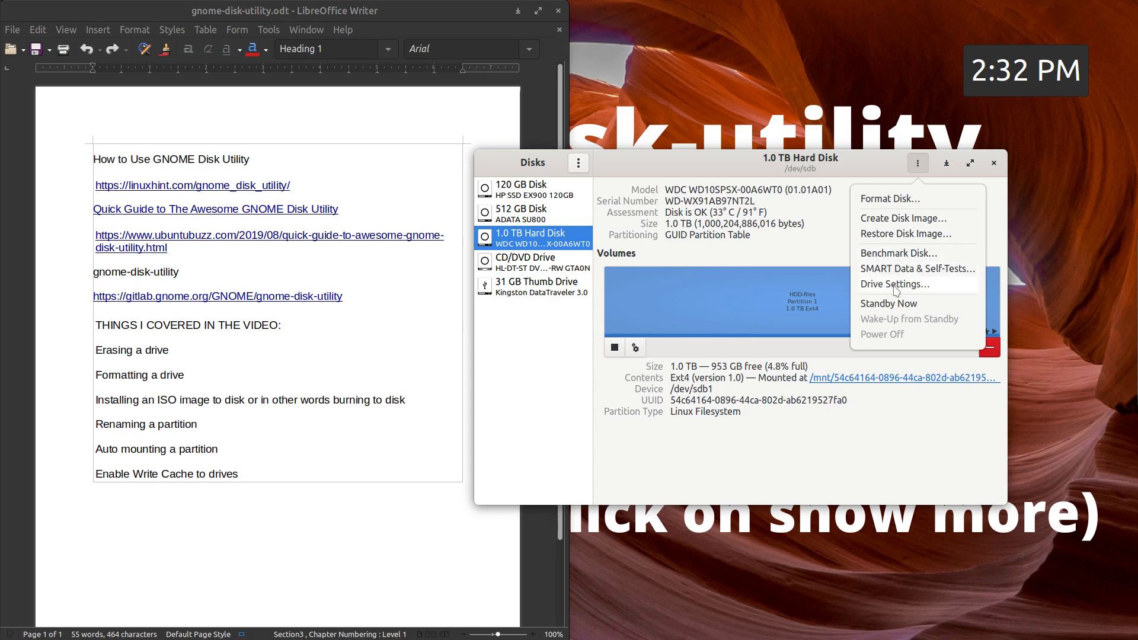
left_click(831, 225)
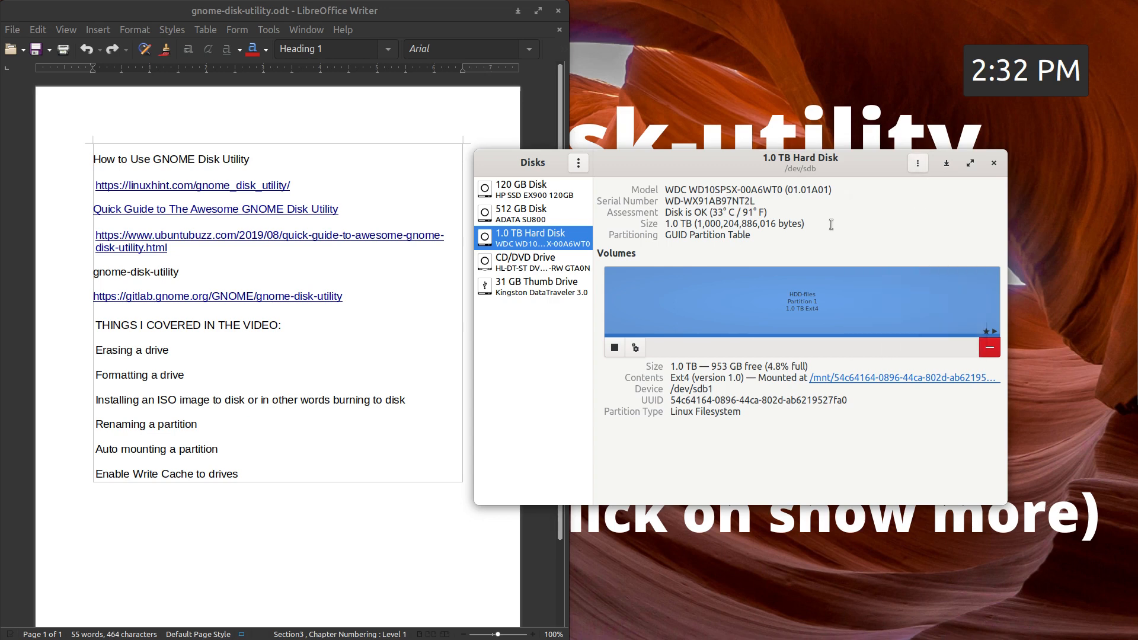
Review the mount options of the 1.0 TB Hard Disk's HDD-files partition and leave them without applying changes
left_click(636, 350)
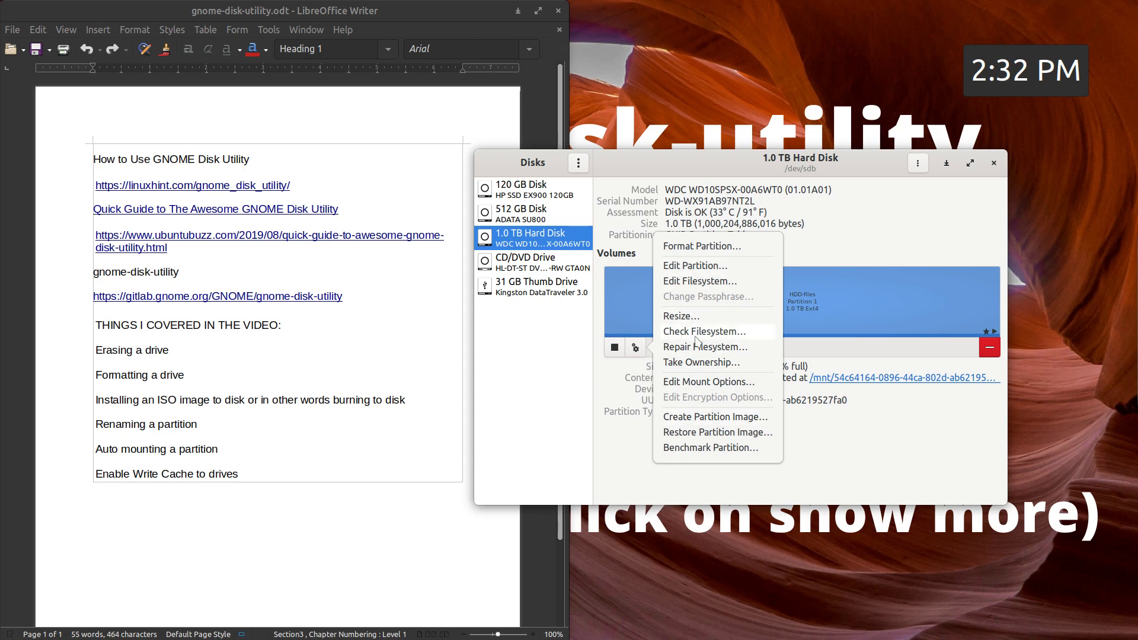
left_click(695, 385)
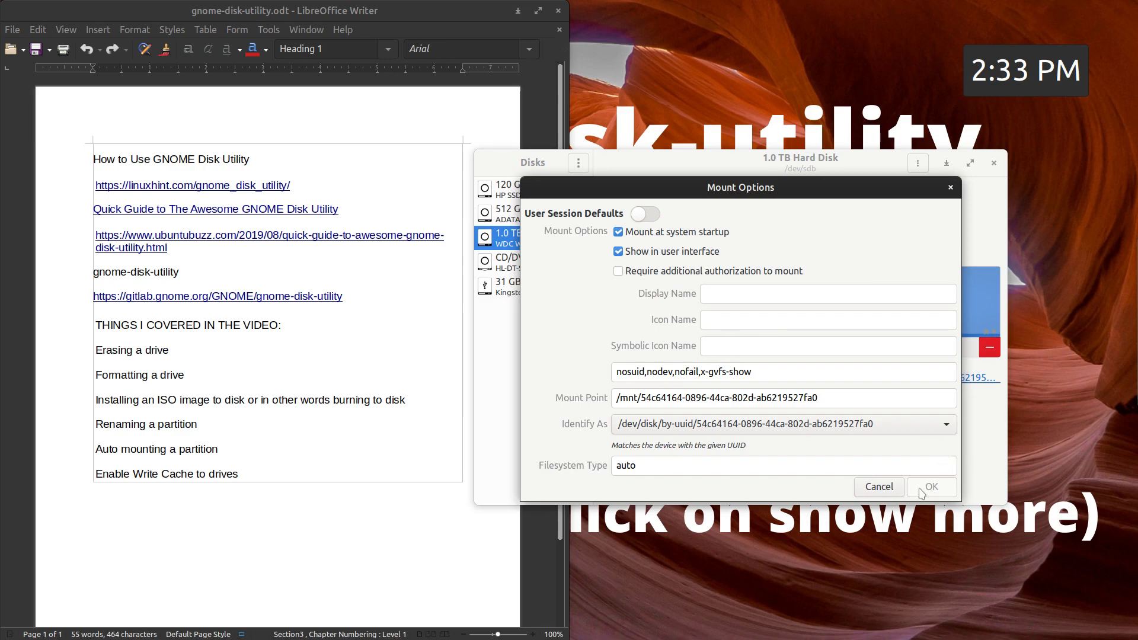
left_click(880, 488)
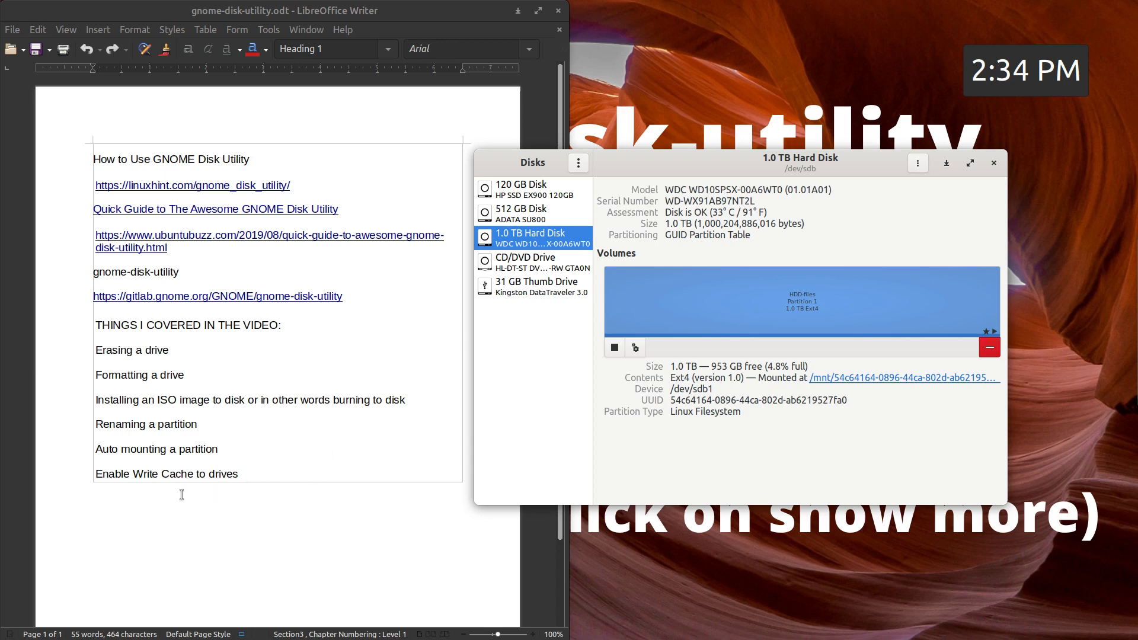
Examine the APM and Write Cache settings of the 512 GB Disk and leave them without applying changes
left_click(532, 216)
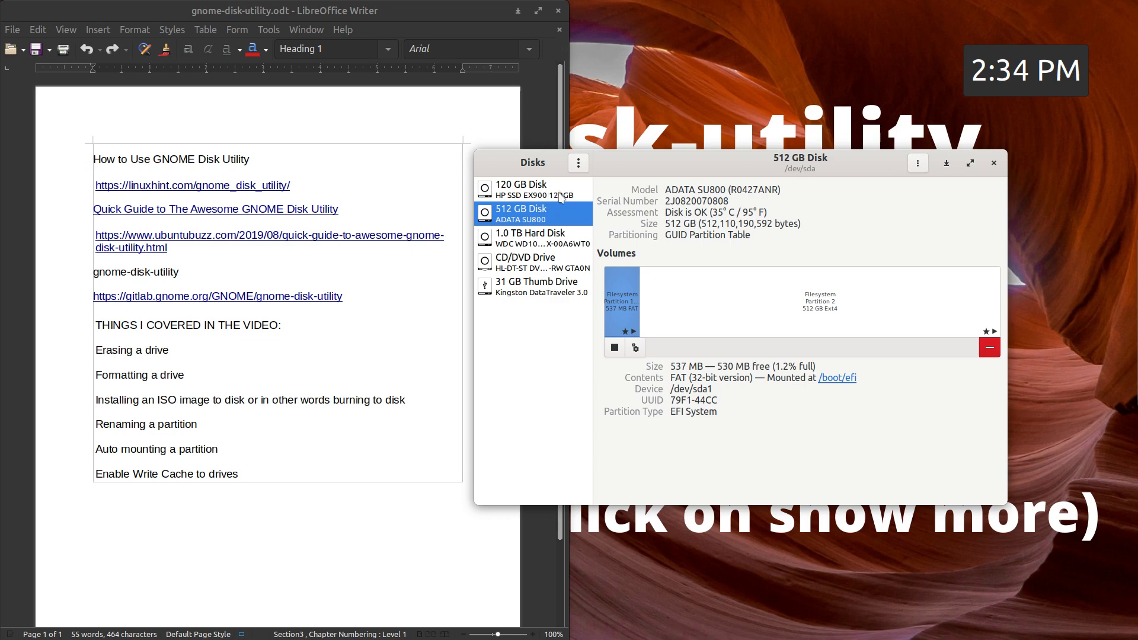
left_click(561, 197)
left_click(554, 221)
left_click(917, 163)
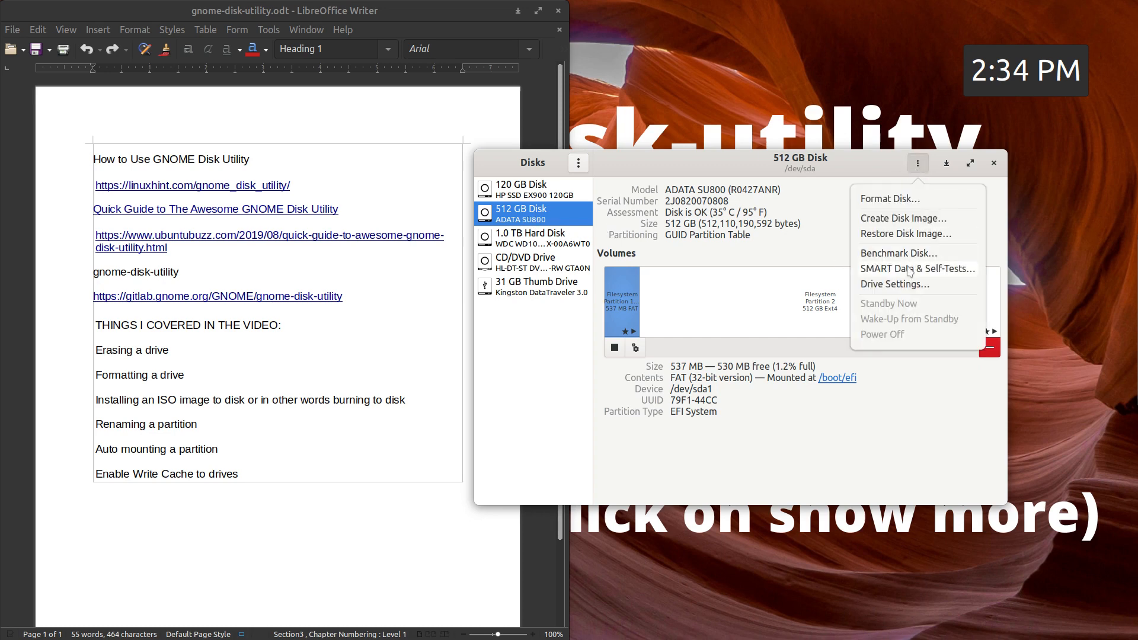
left_click(895, 285)
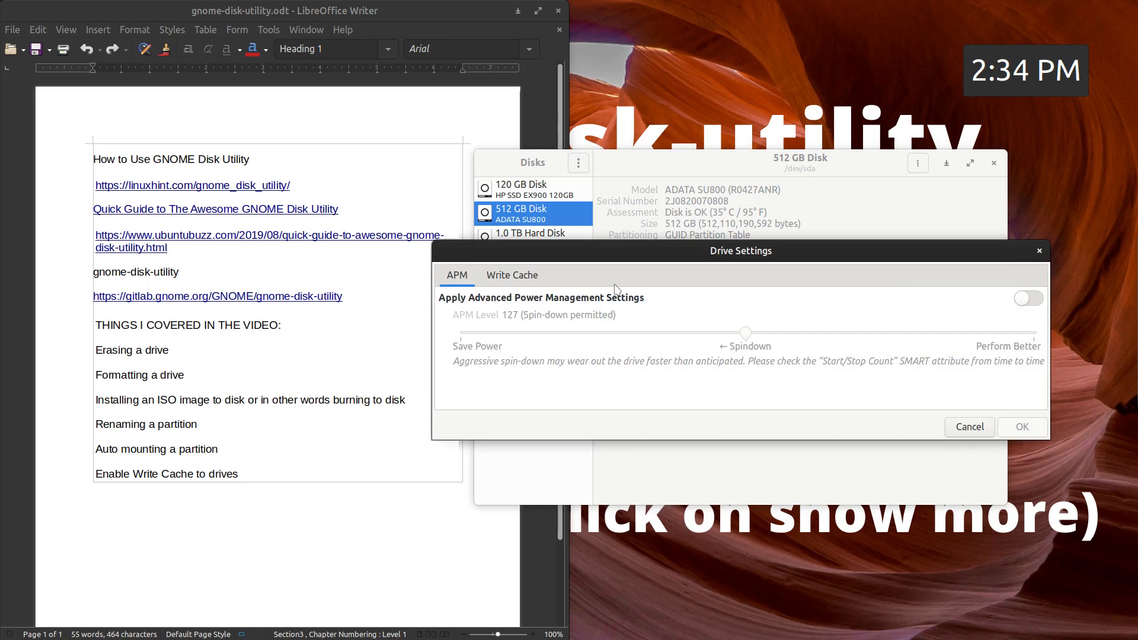
left_click(510, 276)
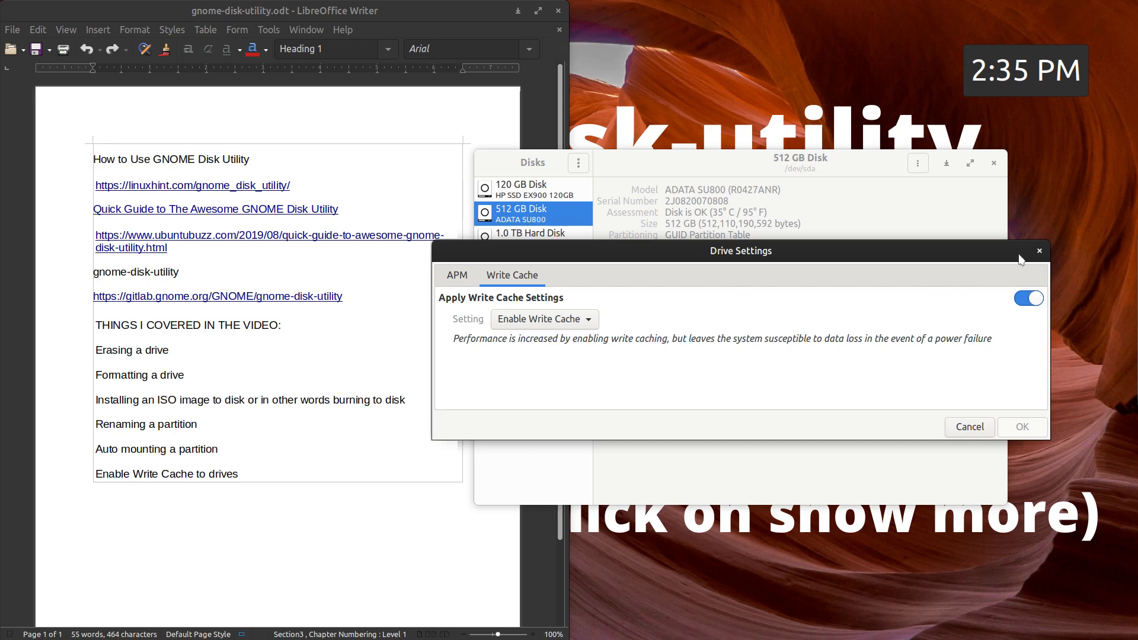
left_click(970, 429)
Examine the Write Cache settings of the 1.0 TB Hard Disk and leave them without applying changes
left_click(506, 239)
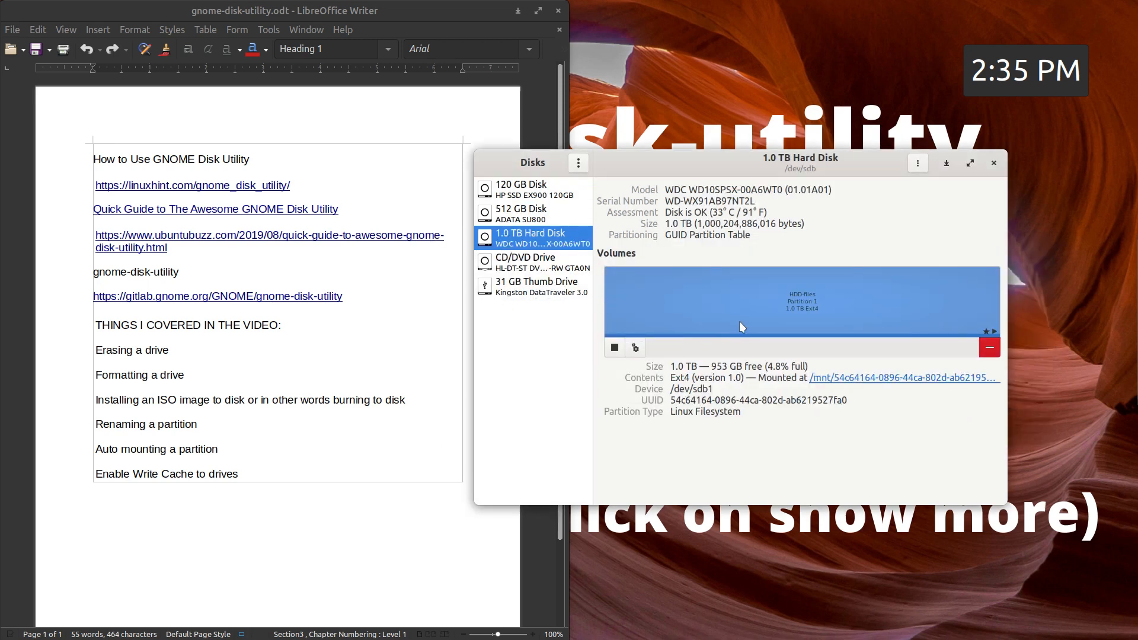
left_click(918, 163)
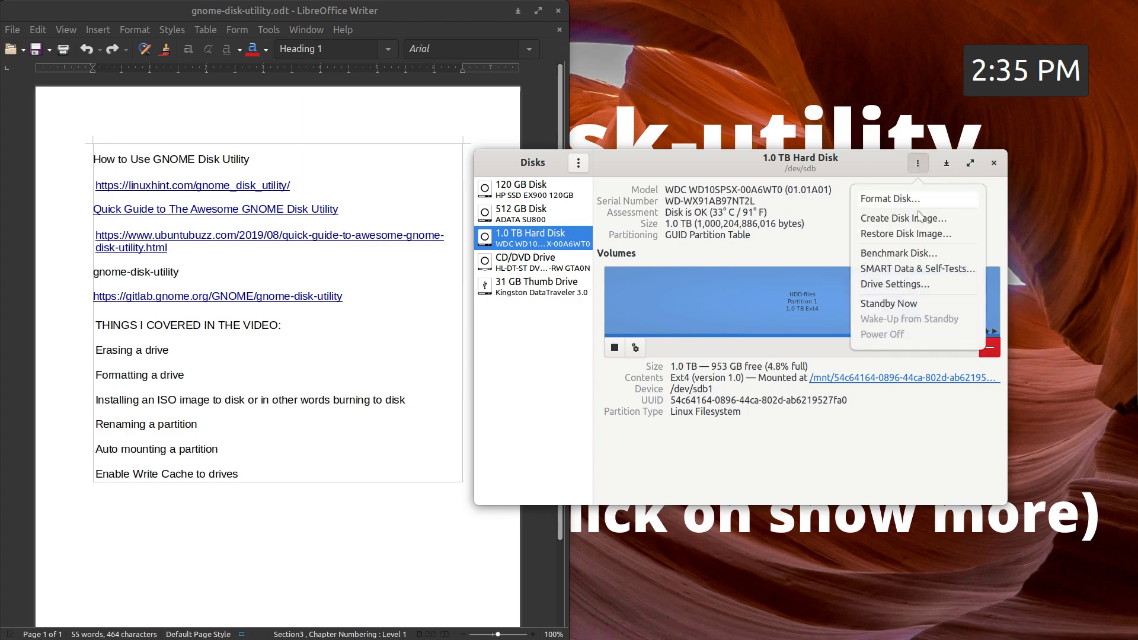
left_click(902, 286)
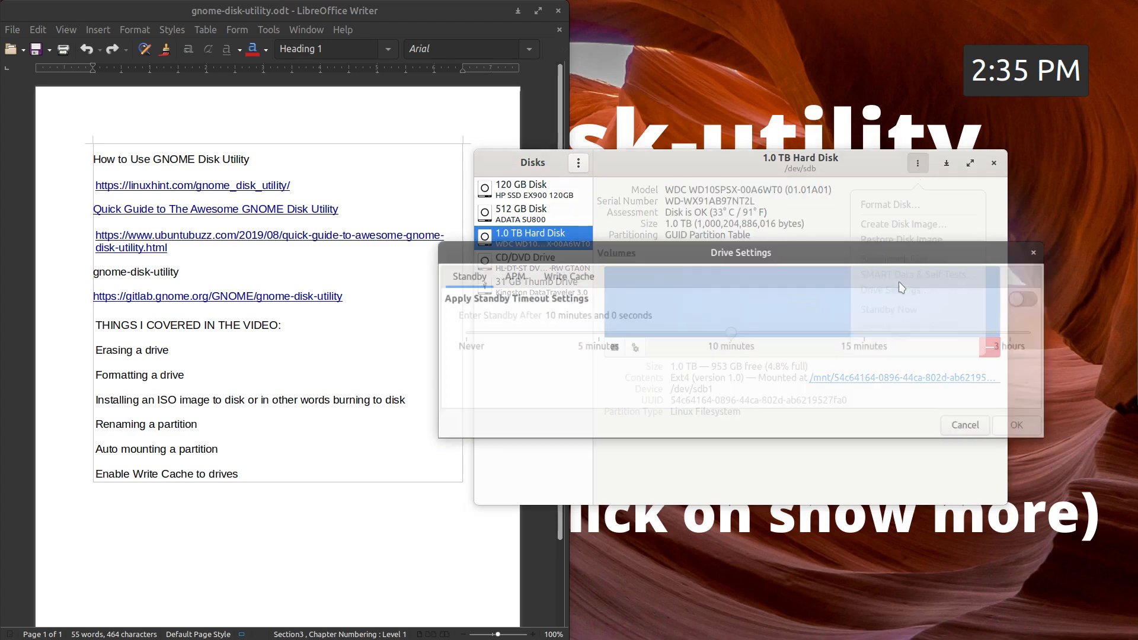
left_click(561, 278)
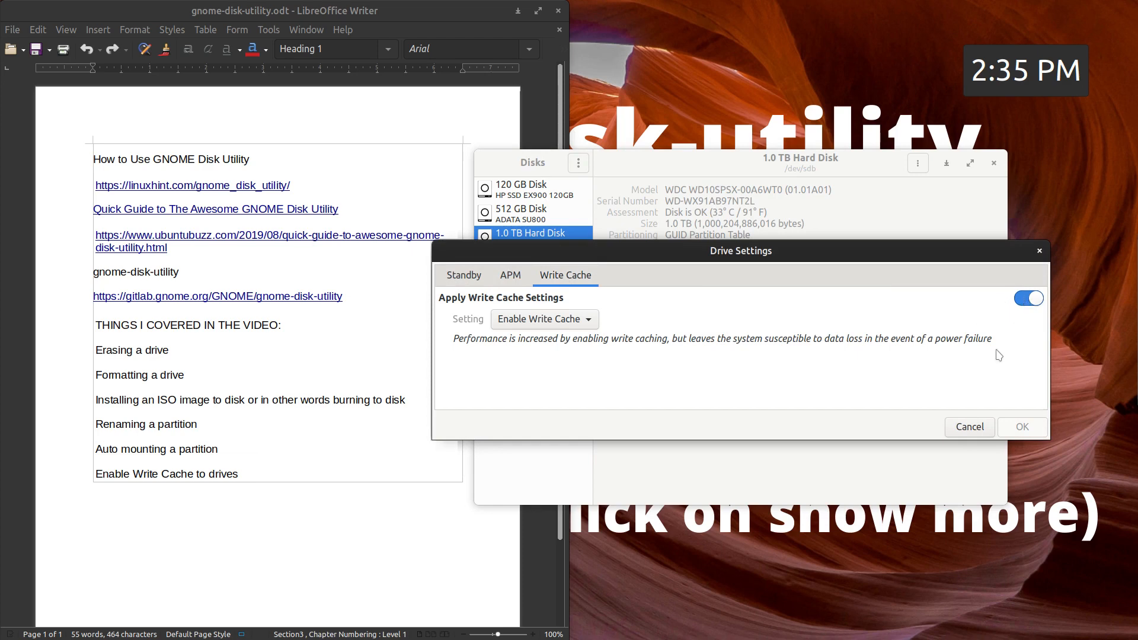
left_click(970, 427)
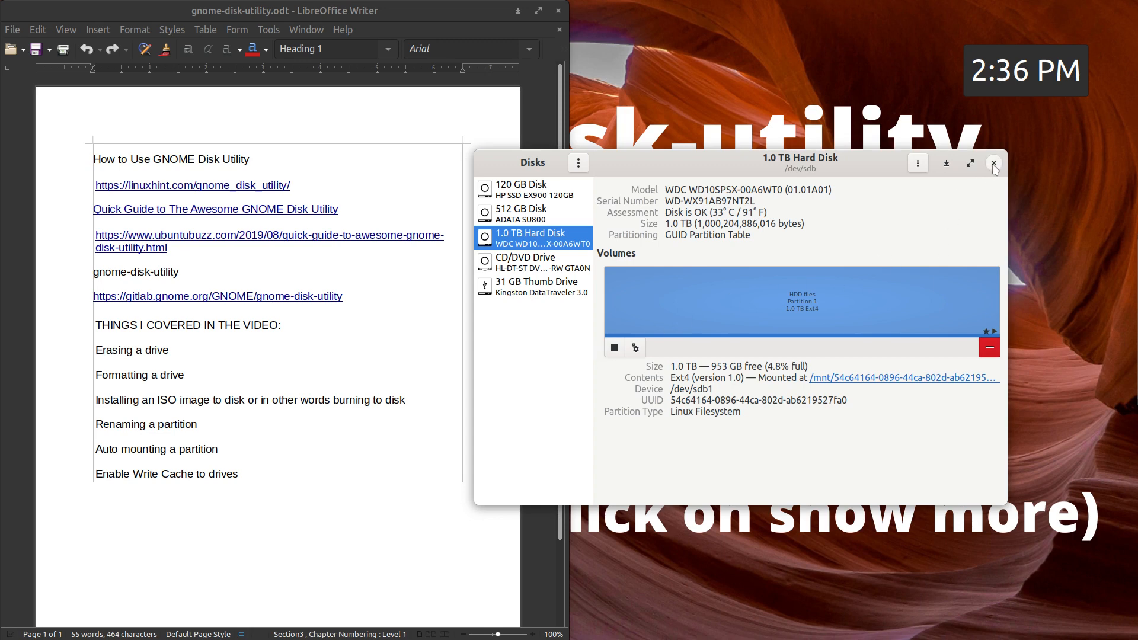
mouse_move(369, 628)
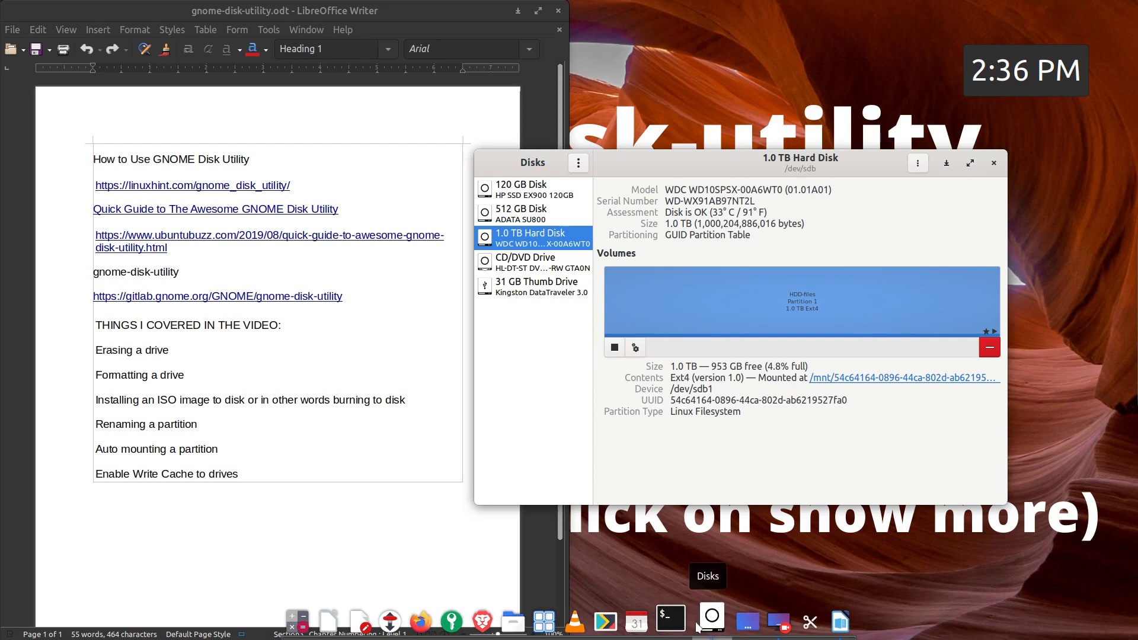
left_click(766, 621)
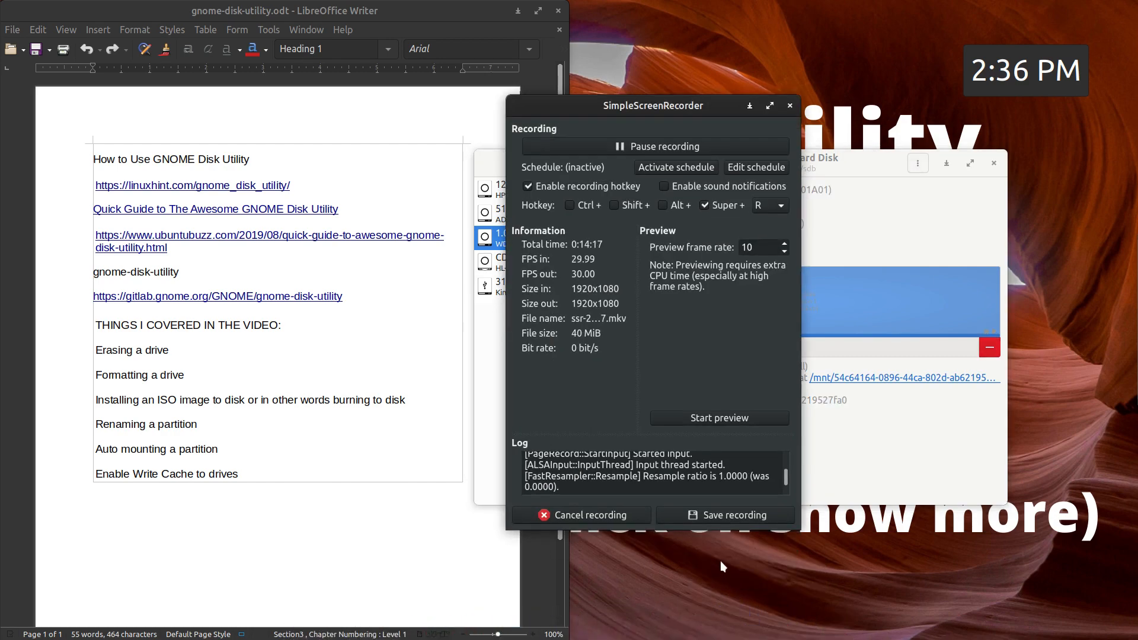